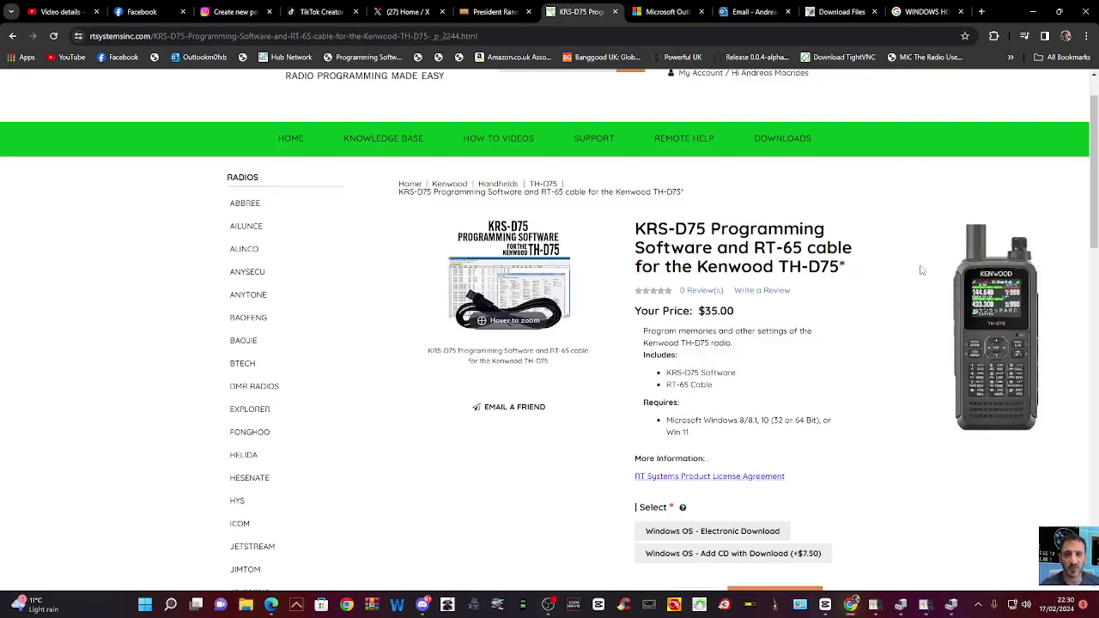
# Look through the TH-D75 Hot Spots, Weather, Call Channels and Memories sheets.
pyautogui.scroll(-3, 923, 273)
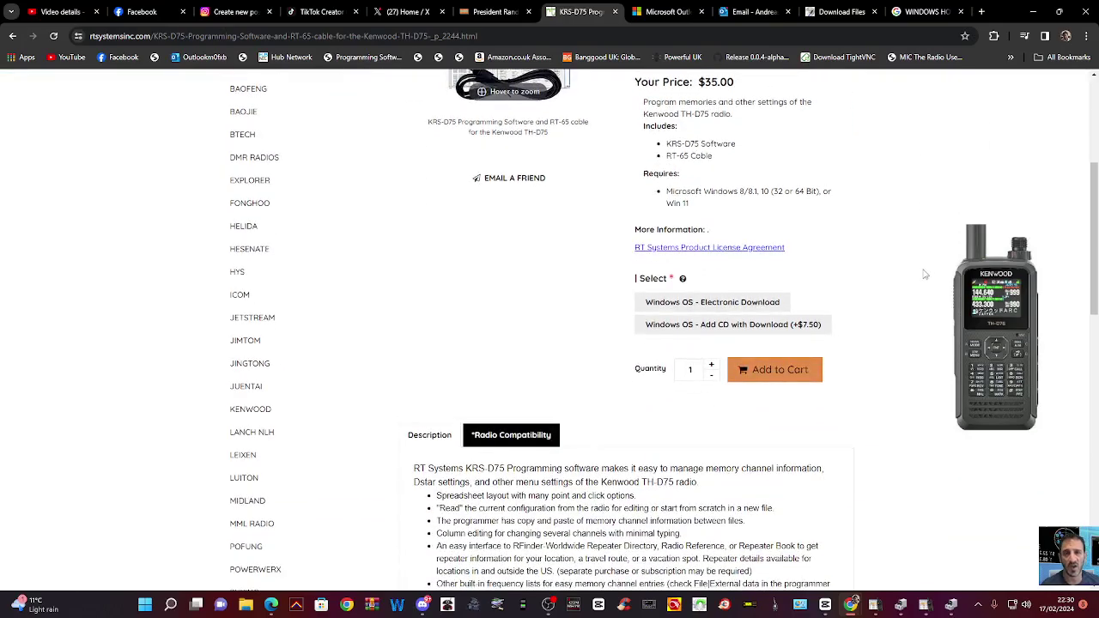
pyautogui.scroll(3, 925, 274)
pyautogui.scroll(-1, 923, 277)
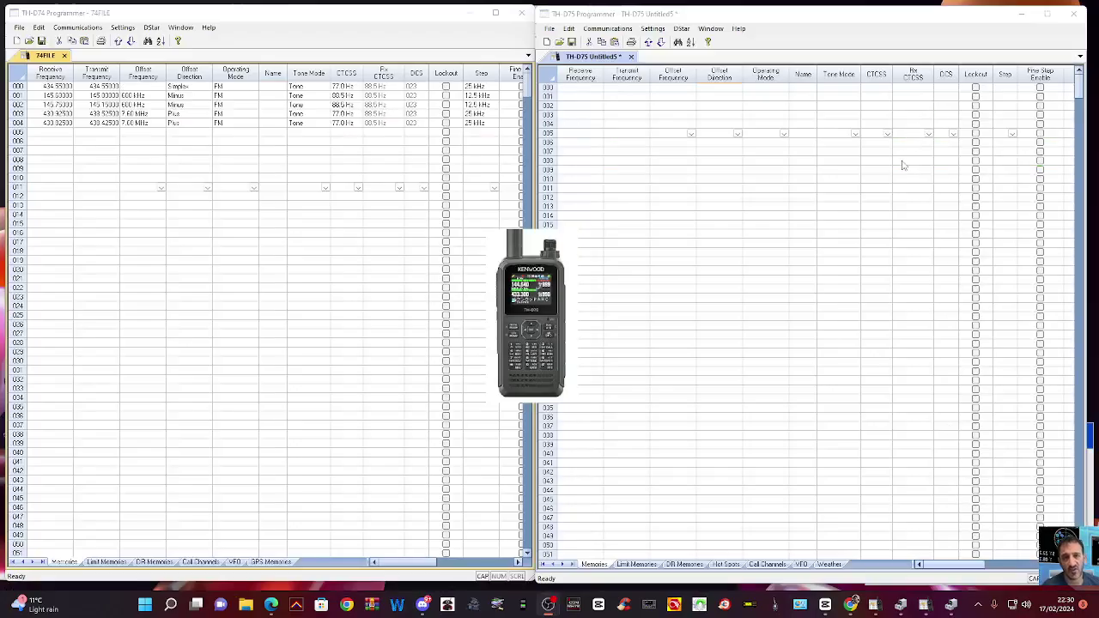
pyautogui.click(905, 162)
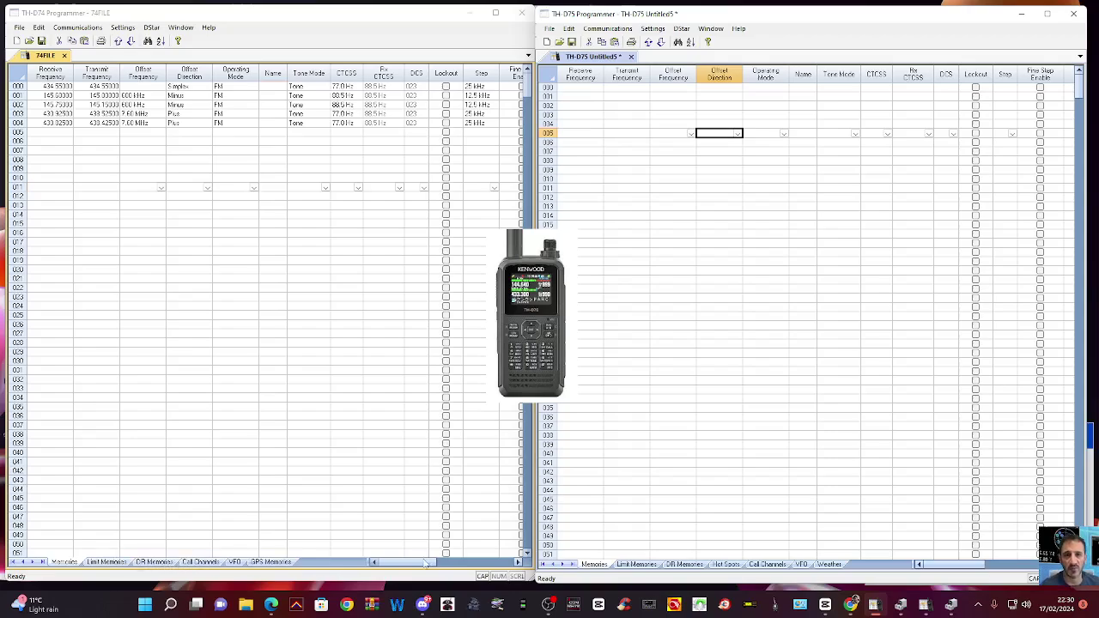
pyautogui.click(726, 565)
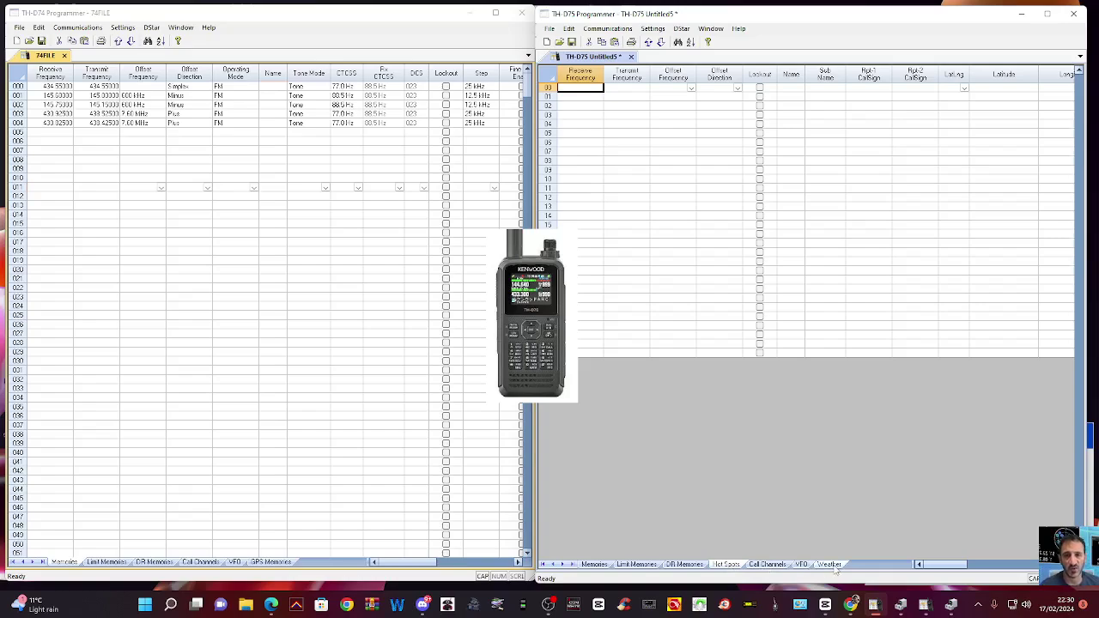
pyautogui.click(831, 564)
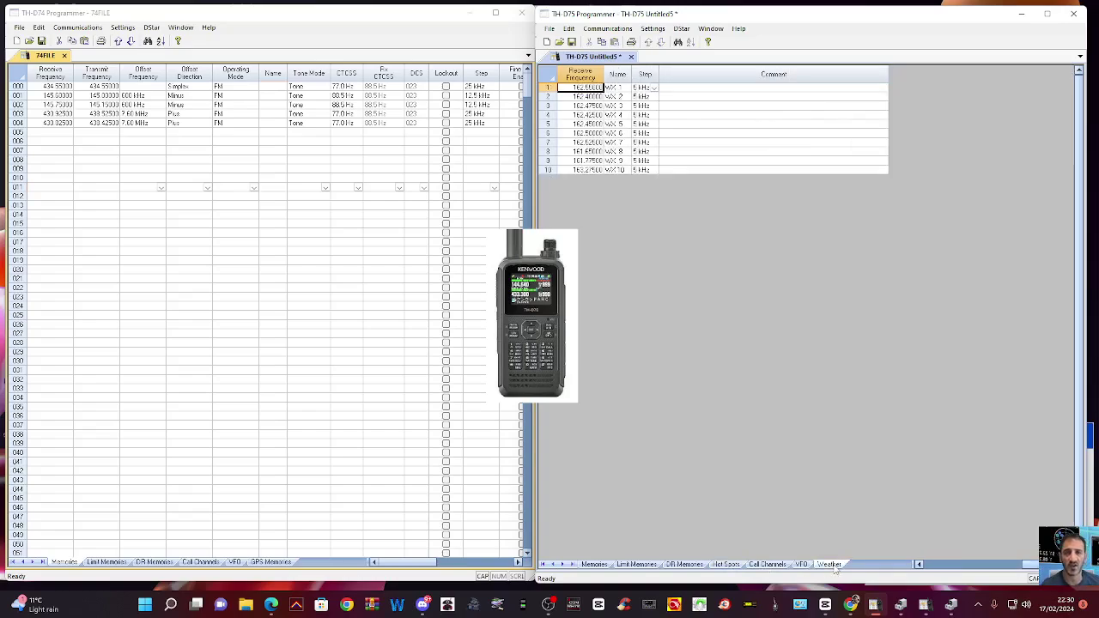
pyautogui.click(767, 565)
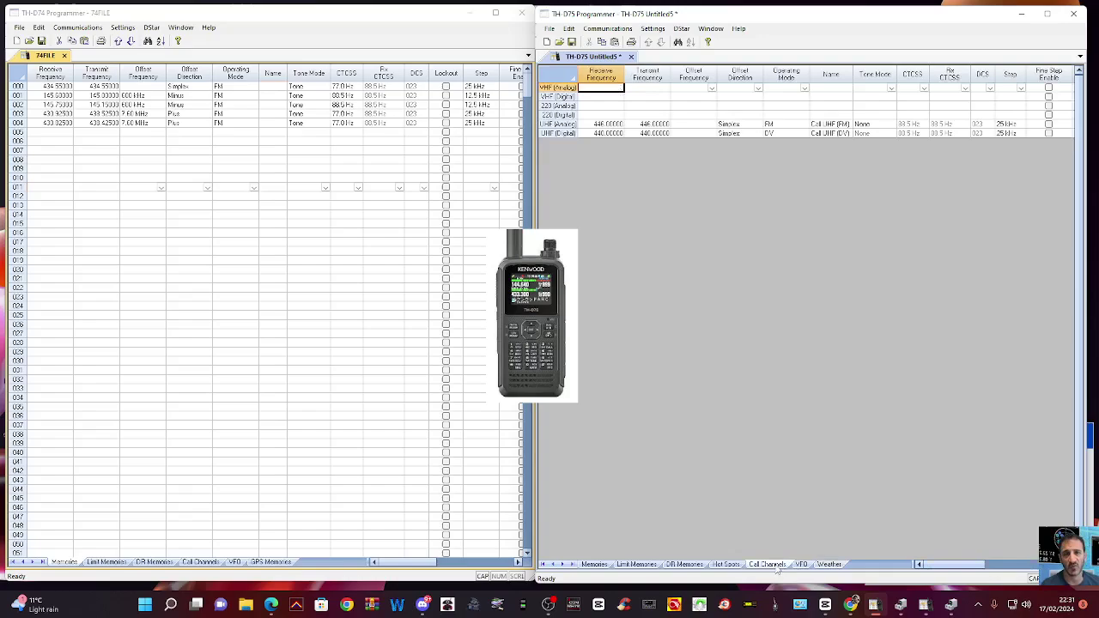
pyautogui.click(594, 565)
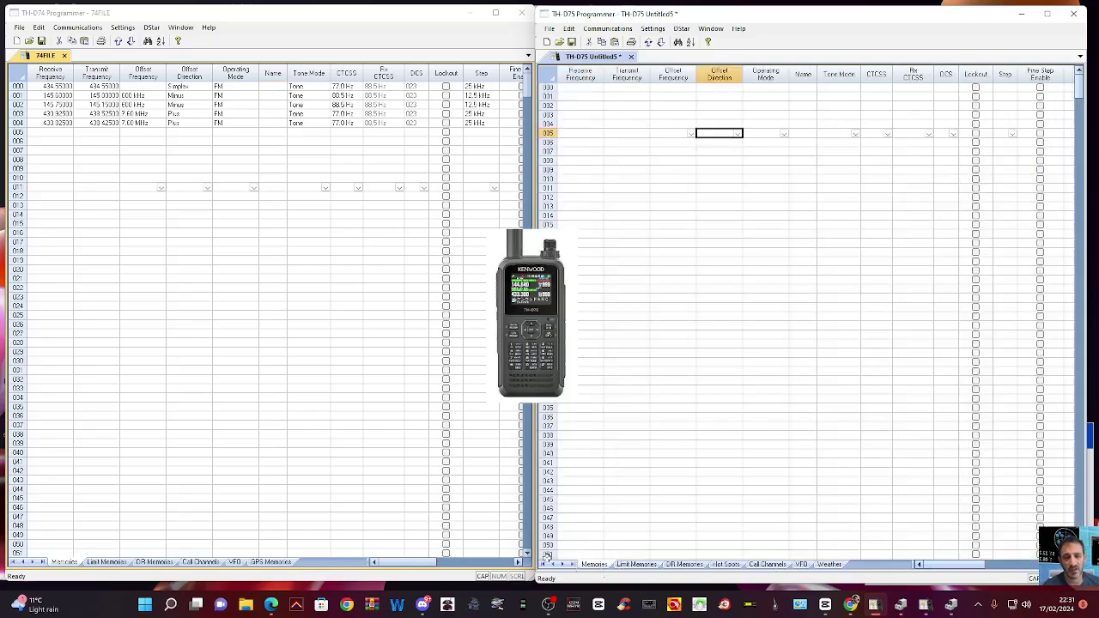
pyautogui.click(66, 565)
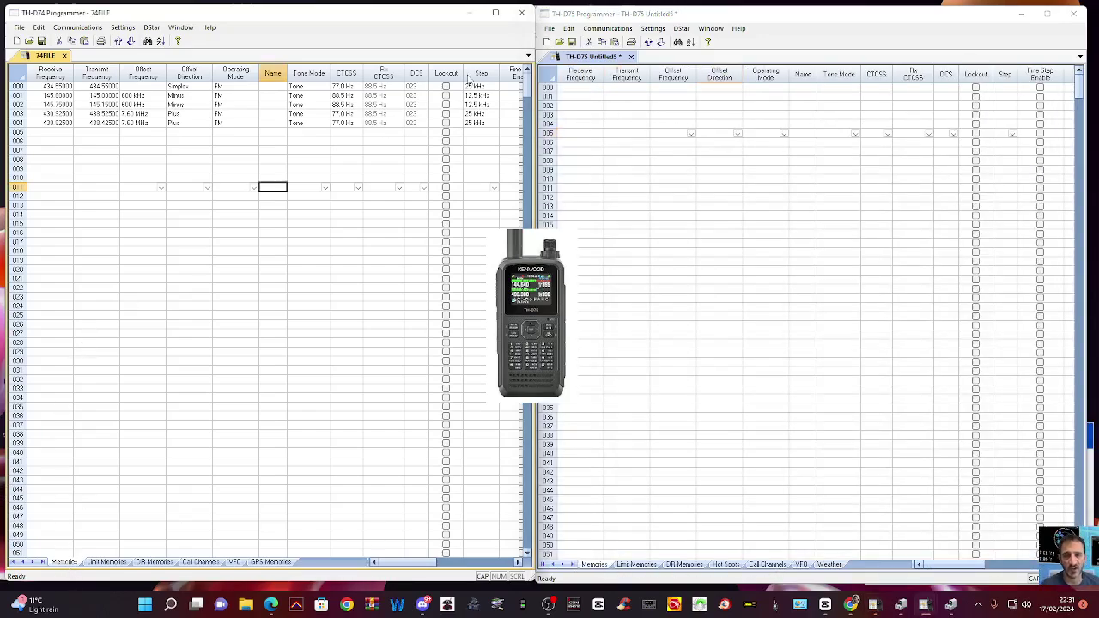
# Run a RepeaterBook search for London, UK repeaters in the TH-D75 programmer.
pyautogui.click(548, 30)
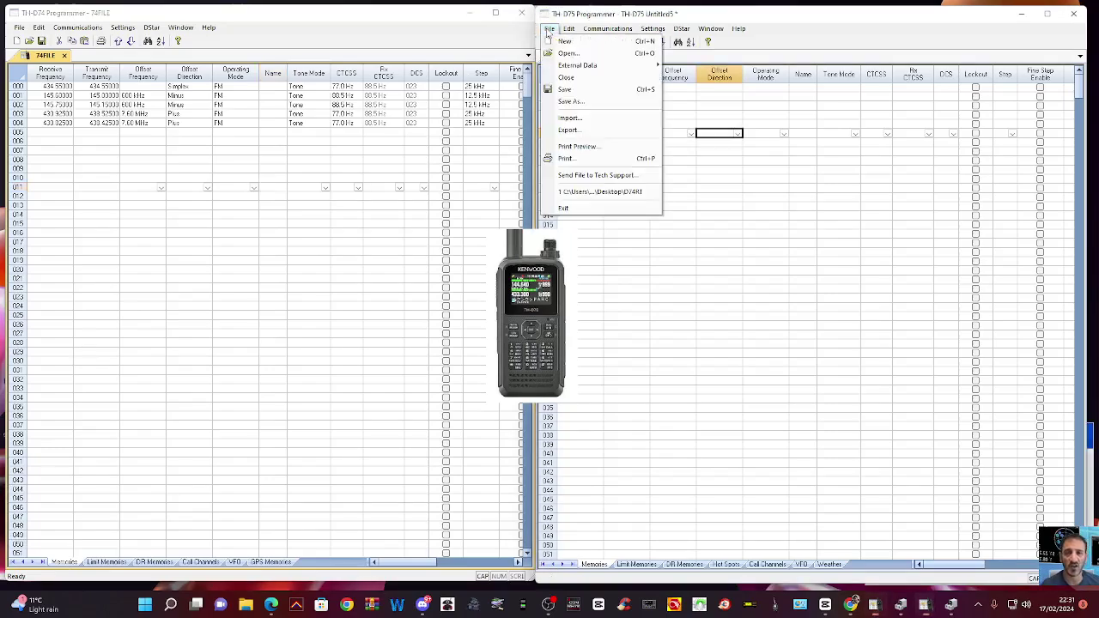
pyautogui.moveTo(592, 65)
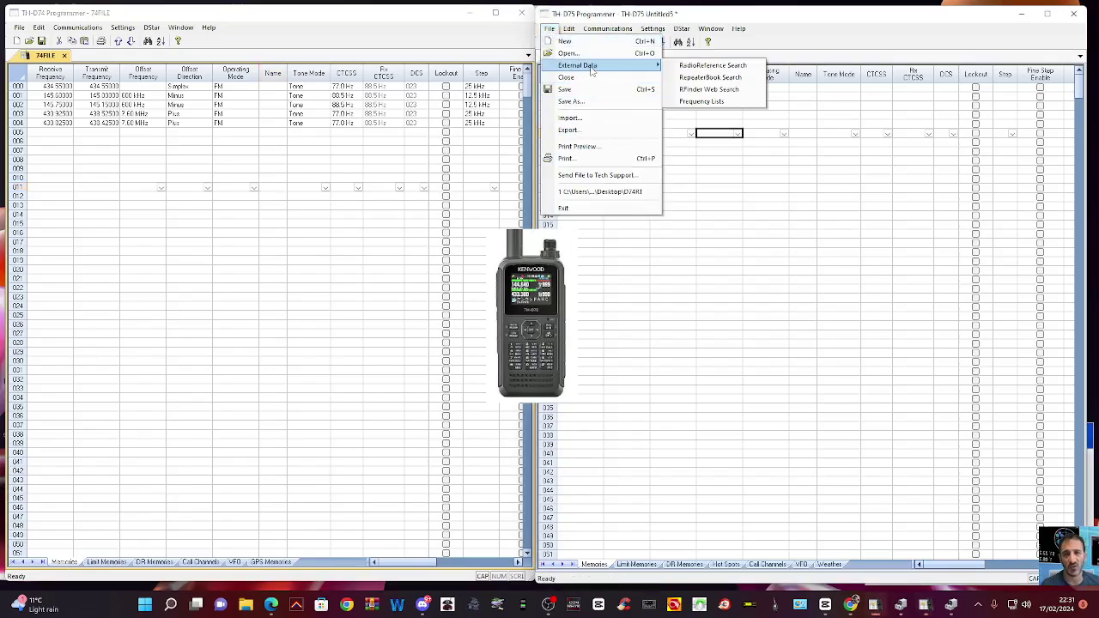
pyautogui.click(705, 77)
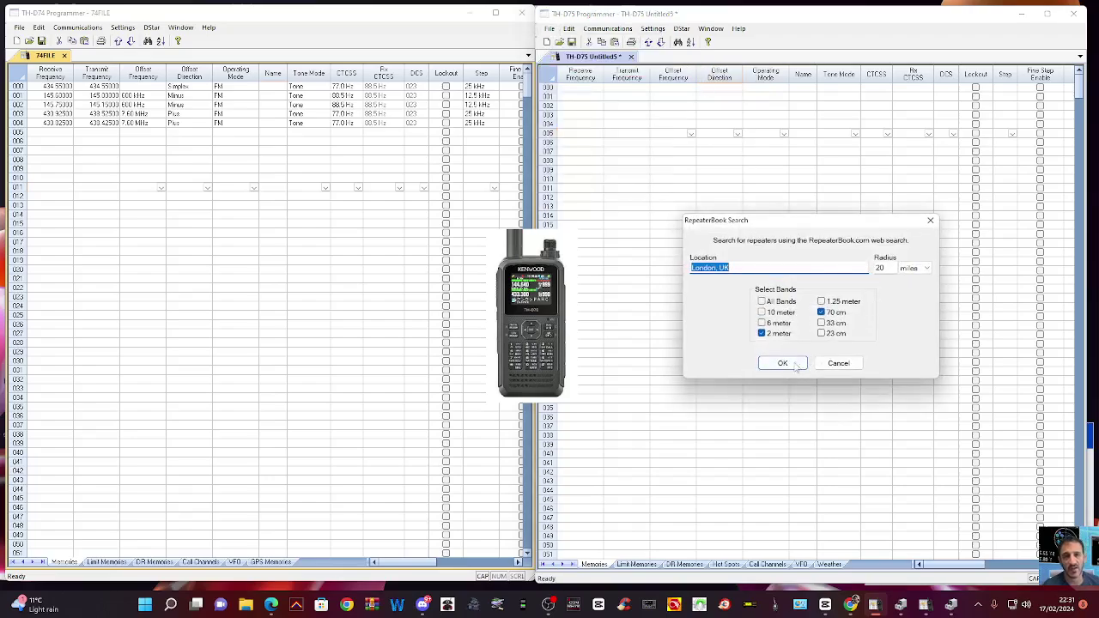
pyautogui.click(795, 365)
pyautogui.click(830, 374)
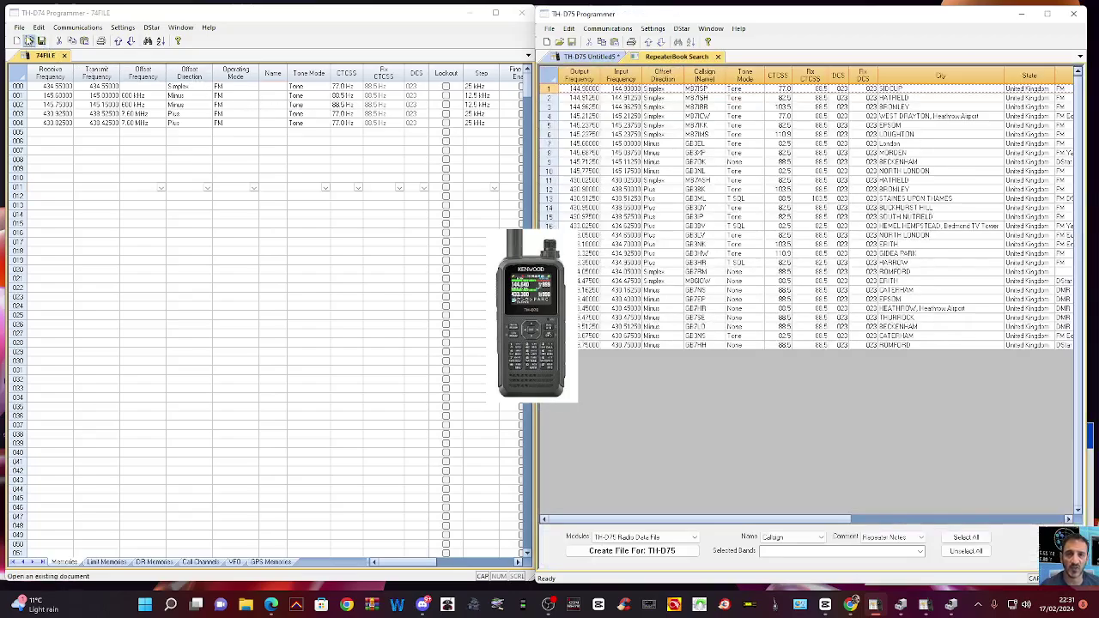
# Run the same London, UK RepeaterBook search in the TH-D74 programmer, then return to 74FILE.
pyautogui.click(21, 29)
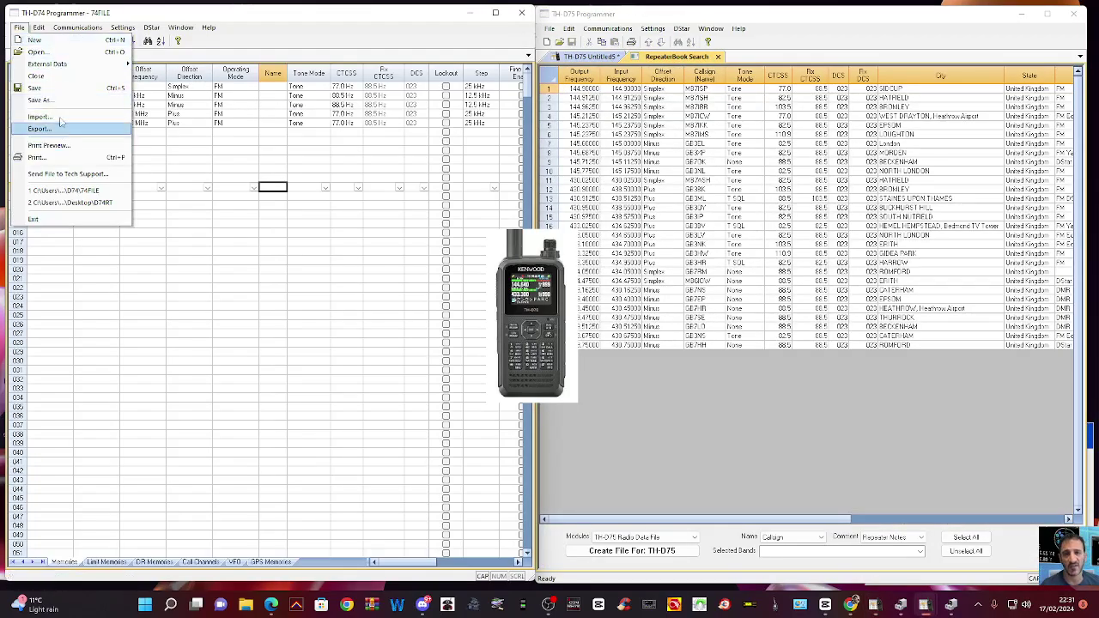
pyautogui.moveTo(63, 68)
pyautogui.click(181, 76)
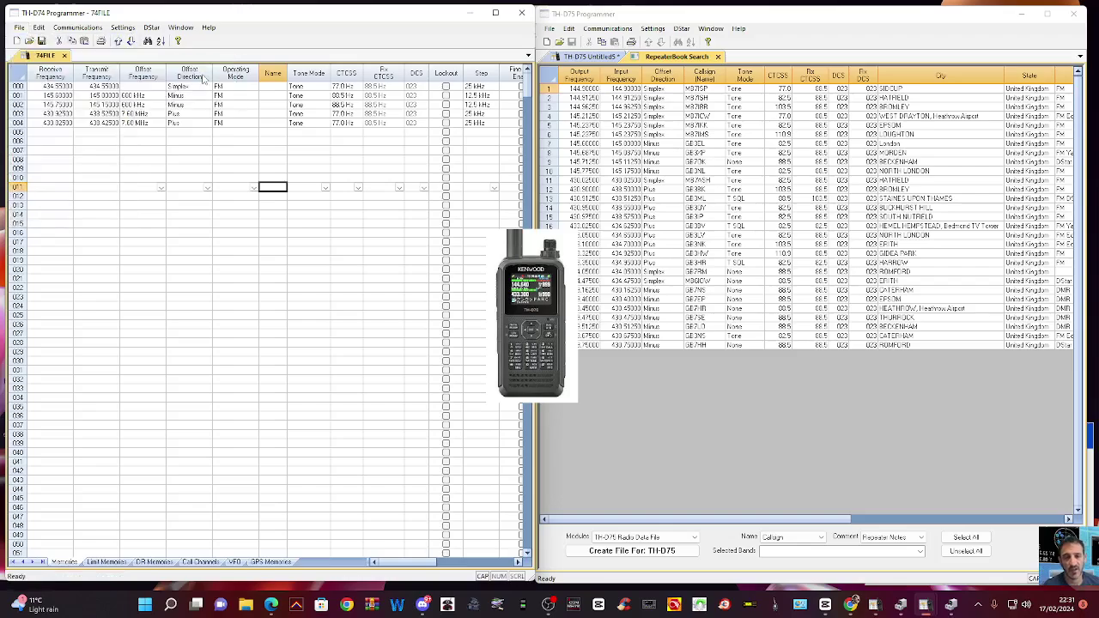
pyautogui.click(242, 362)
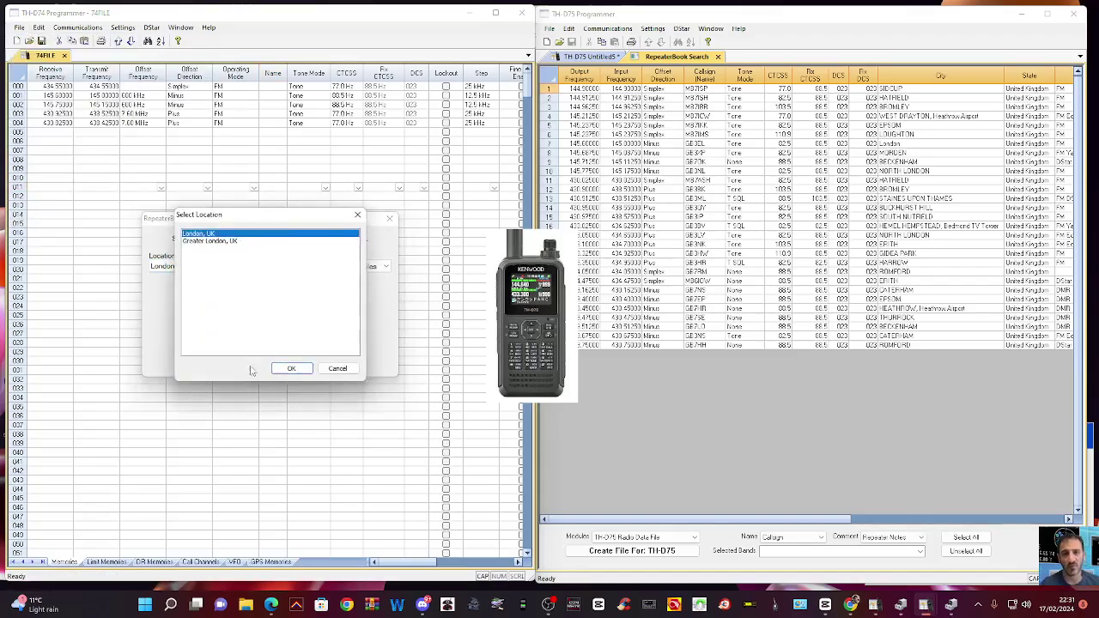
pyautogui.click(296, 368)
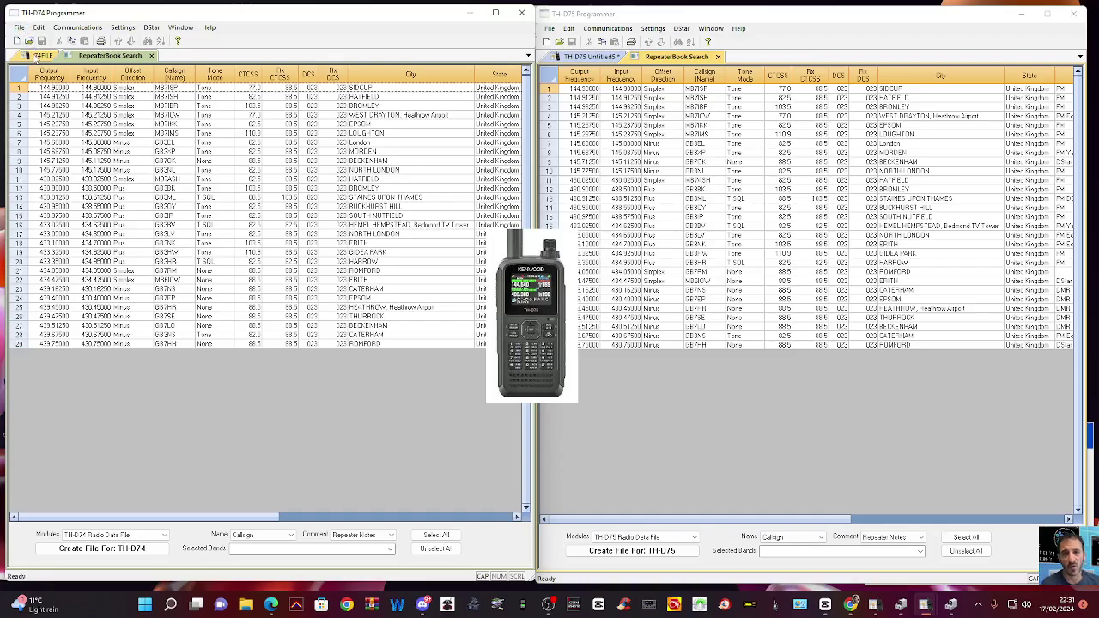
pyautogui.click(36, 54)
pyautogui.click(19, 28)
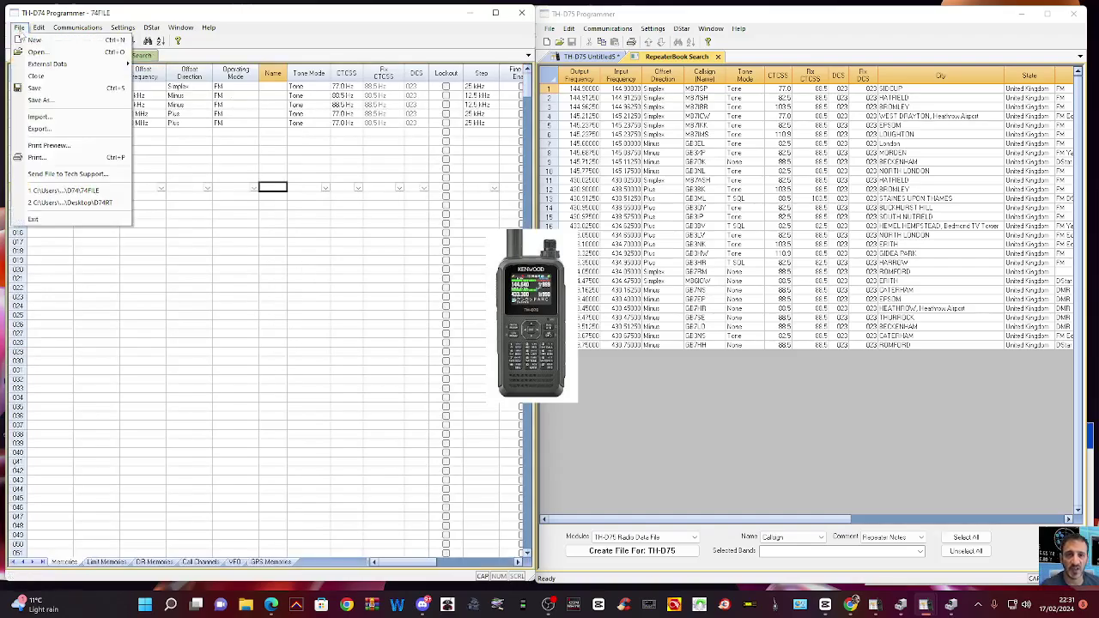
# Export the 74FILE memories as a tab-delimited file named 'JO' on the Desktop.
pyautogui.click(62, 131)
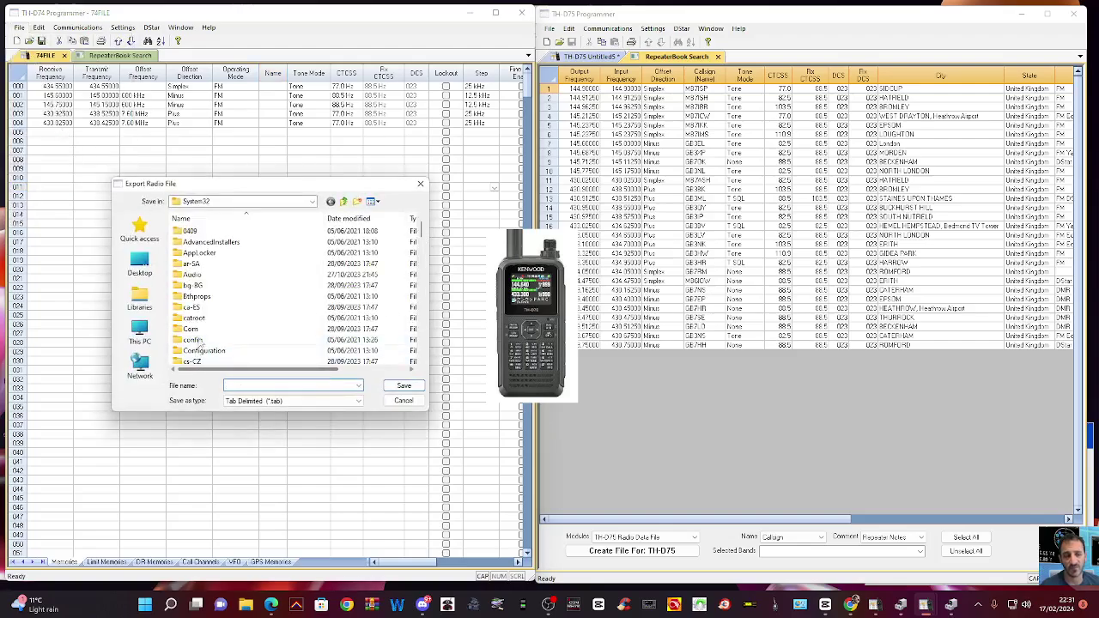
pyautogui.click(139, 263)
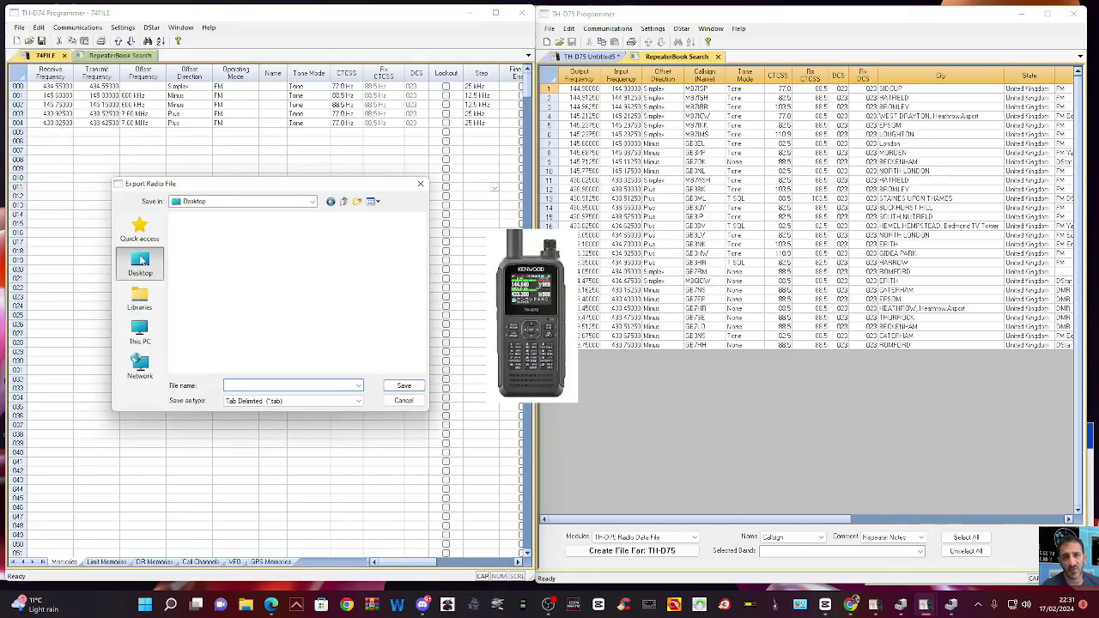
pyautogui.click(250, 383)
pyautogui.write('JOHN')
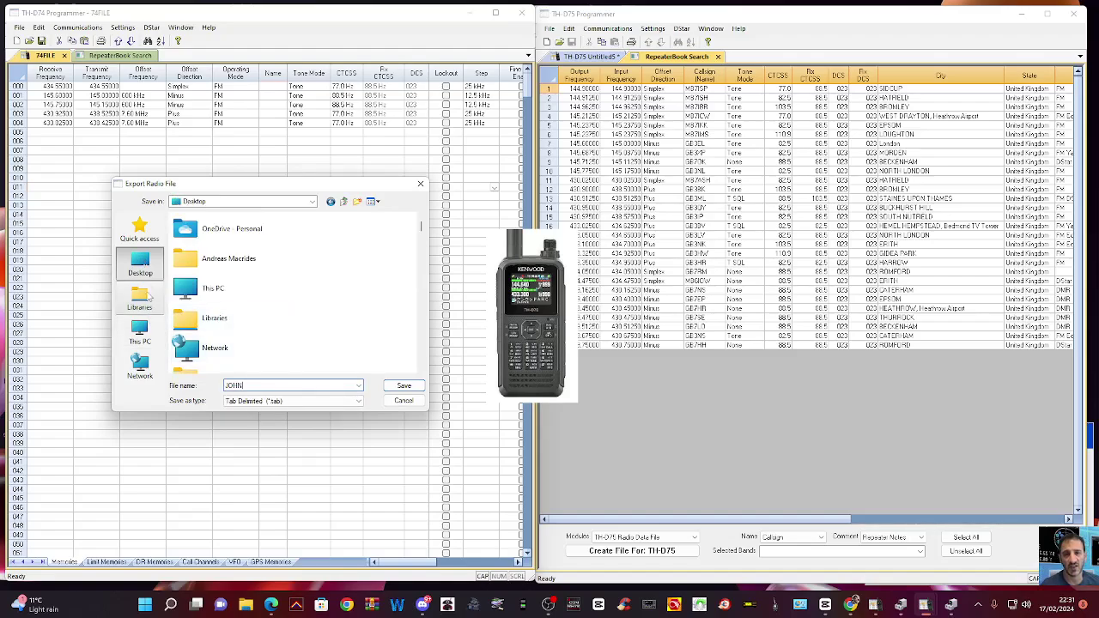
pyautogui.click(403, 387)
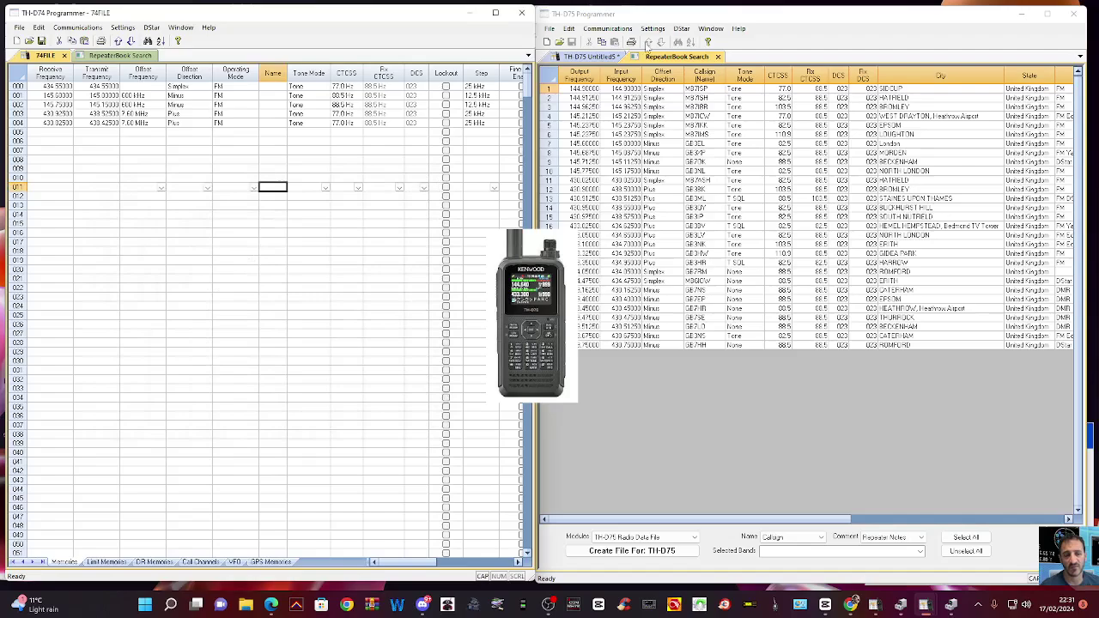
# Try opening the exported tab file in the TH-D75 programmer and dismiss the rejection error.
pyautogui.click(550, 28)
pyautogui.click(570, 56)
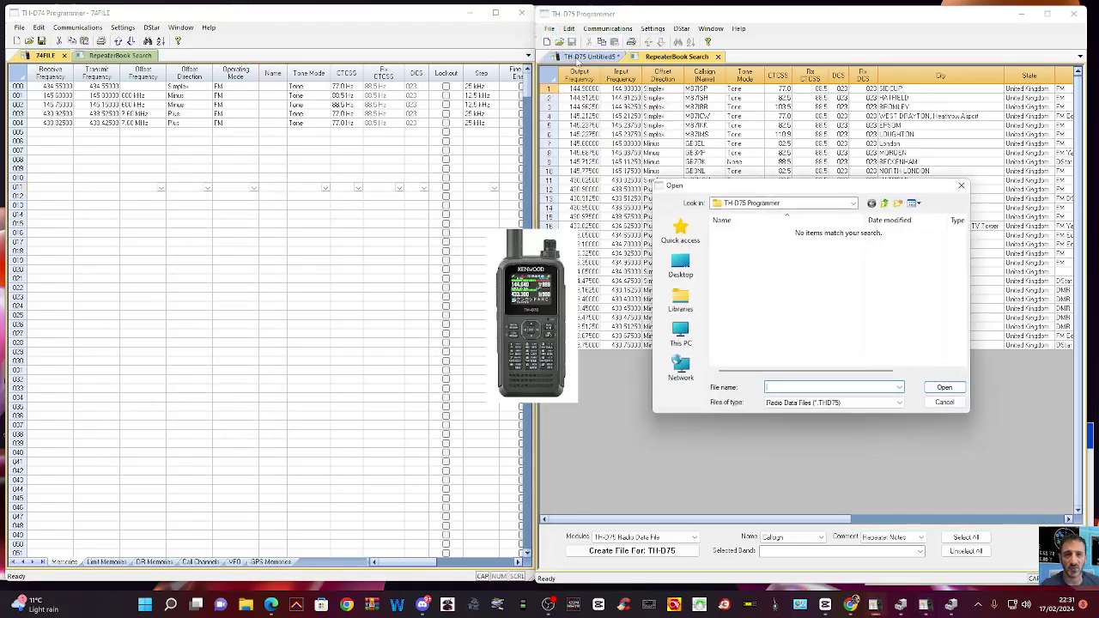
pyautogui.click(683, 265)
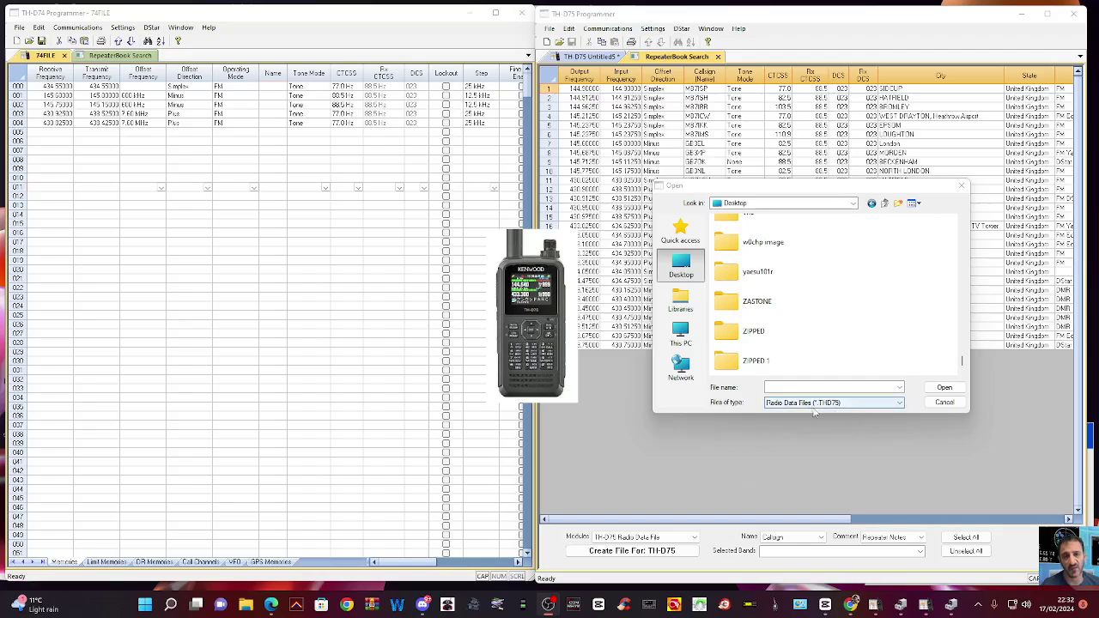
pyautogui.click(900, 403)
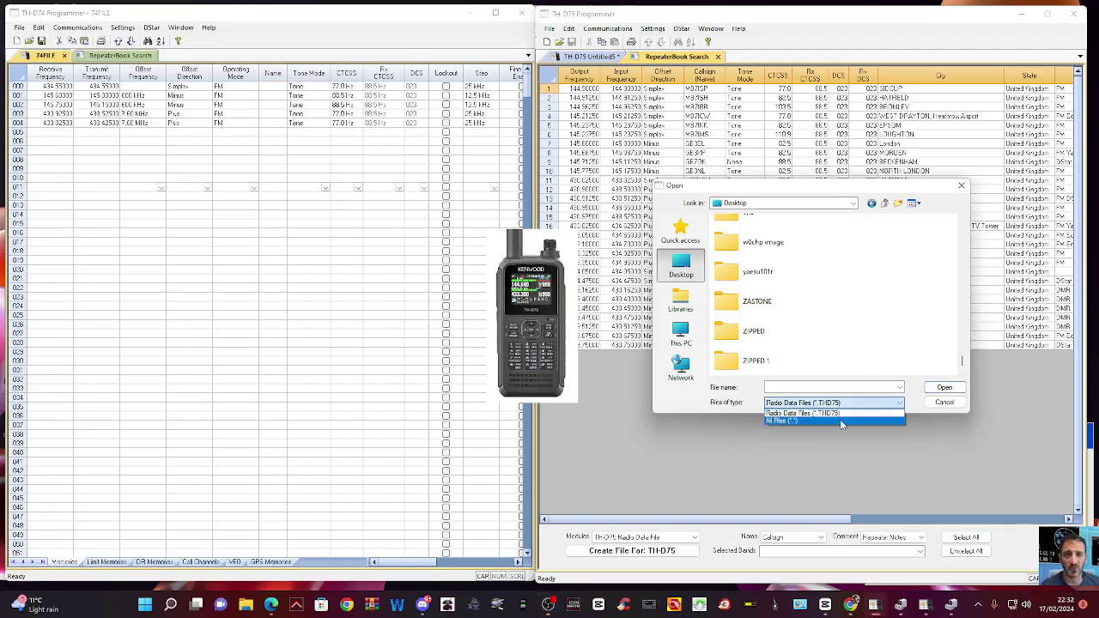
pyautogui.click(839, 419)
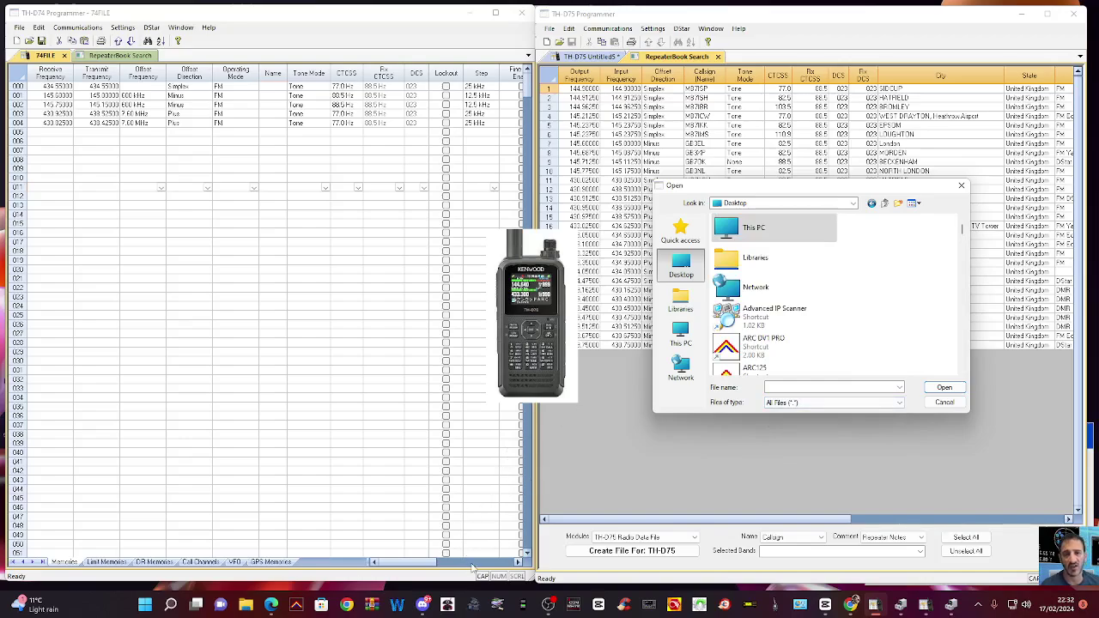
pyautogui.click(756, 327)
pyautogui.click(943, 387)
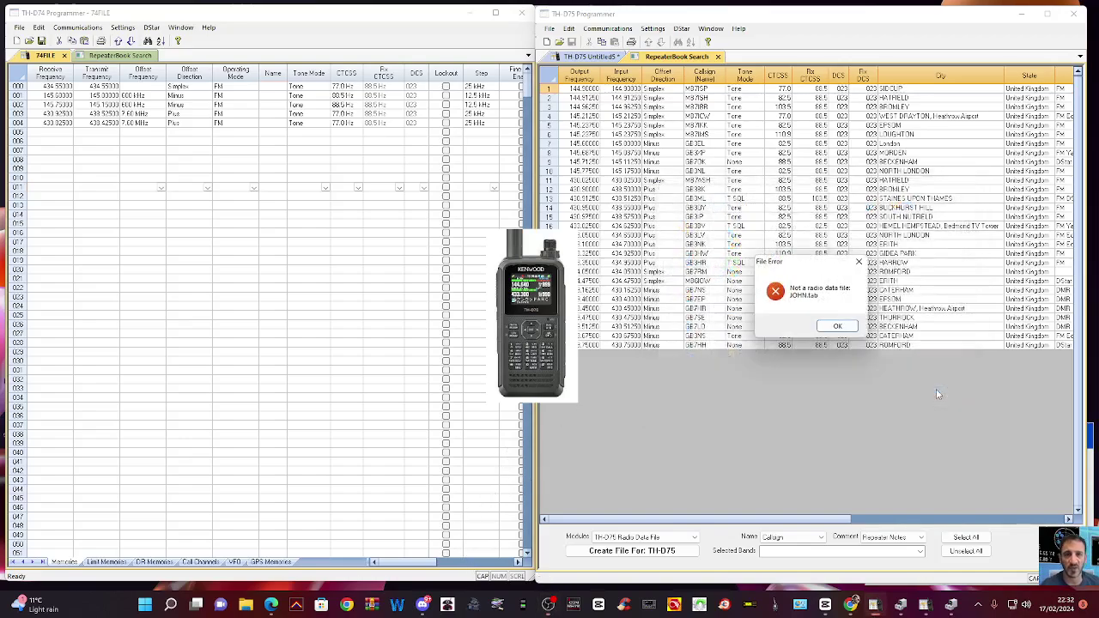
pyautogui.click(837, 327)
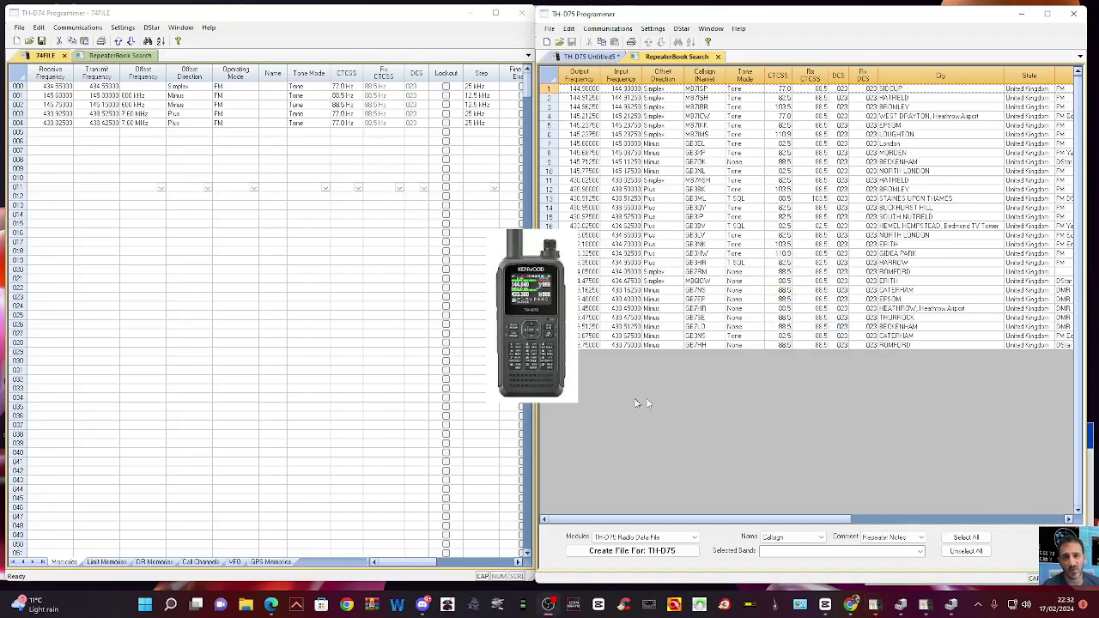
# Create a new blank TH-D75 file, Untitled5, and return to the TH-D74 74FILE grid.
pyautogui.hotkey('ctrl', 'n')
pyautogui.click(583, 60)
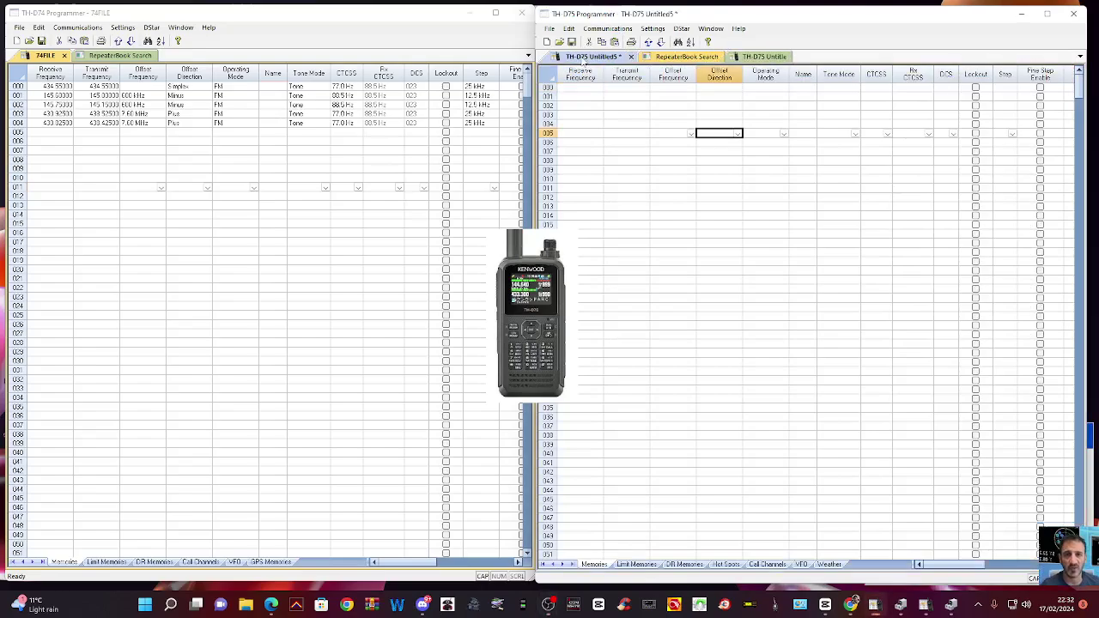
pyautogui.click(46, 57)
pyautogui.click(99, 55)
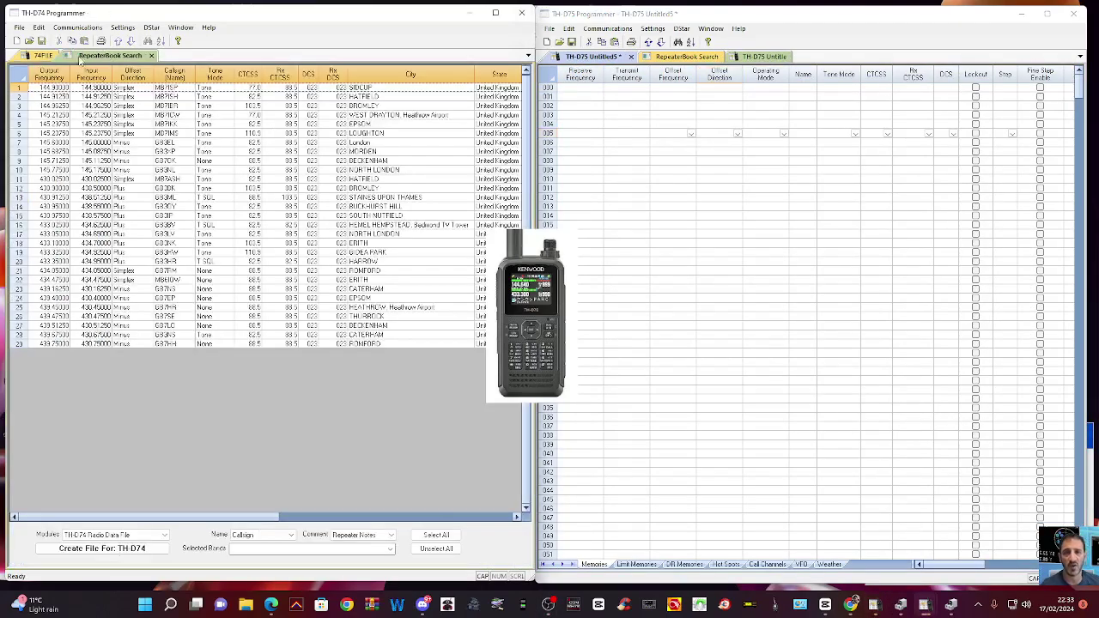
pyautogui.click(48, 56)
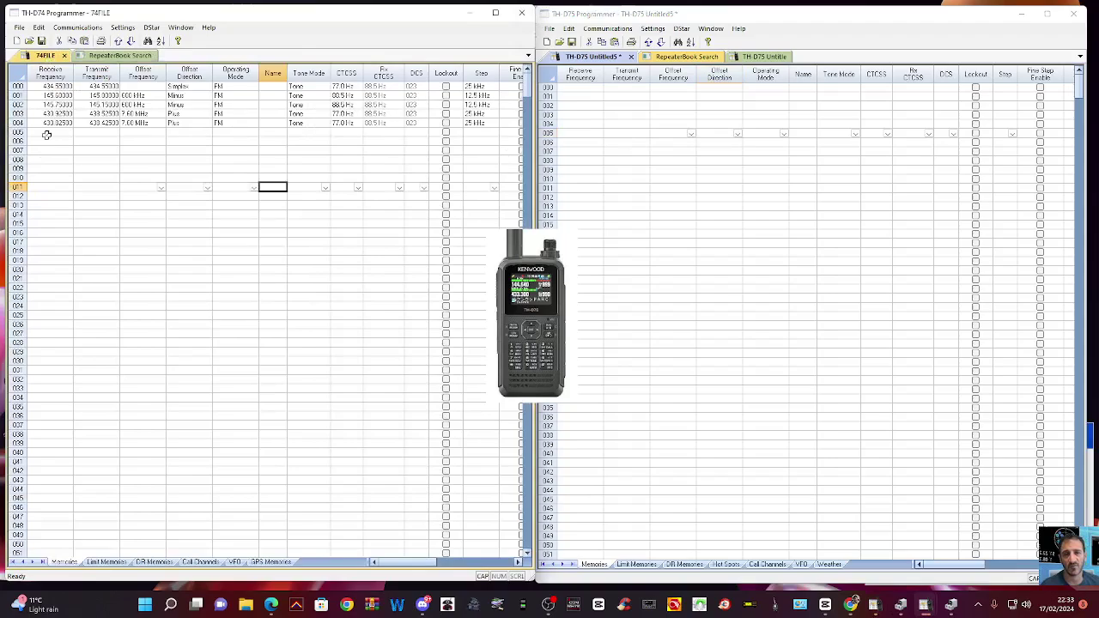
# Copy 74FILE channels 000–004 into rows 000–004 of the new TH-D75 memory grid.
pyautogui.moveTo(30, 123); pyautogui.dragTo(38, 87)
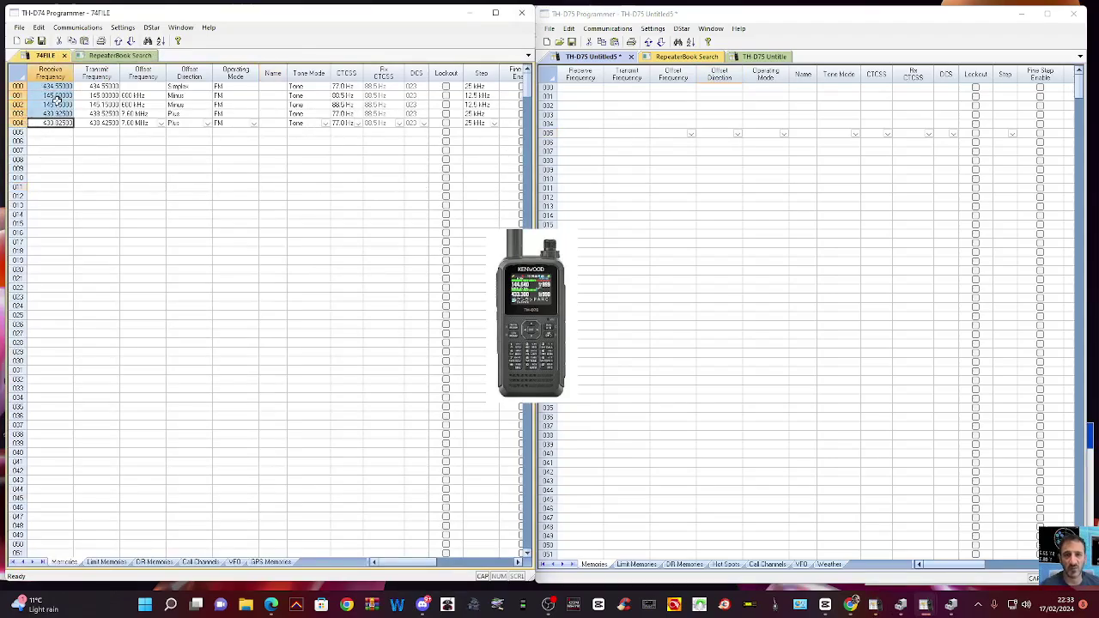
pyautogui.rightClick(55, 99)
pyautogui.click(81, 118)
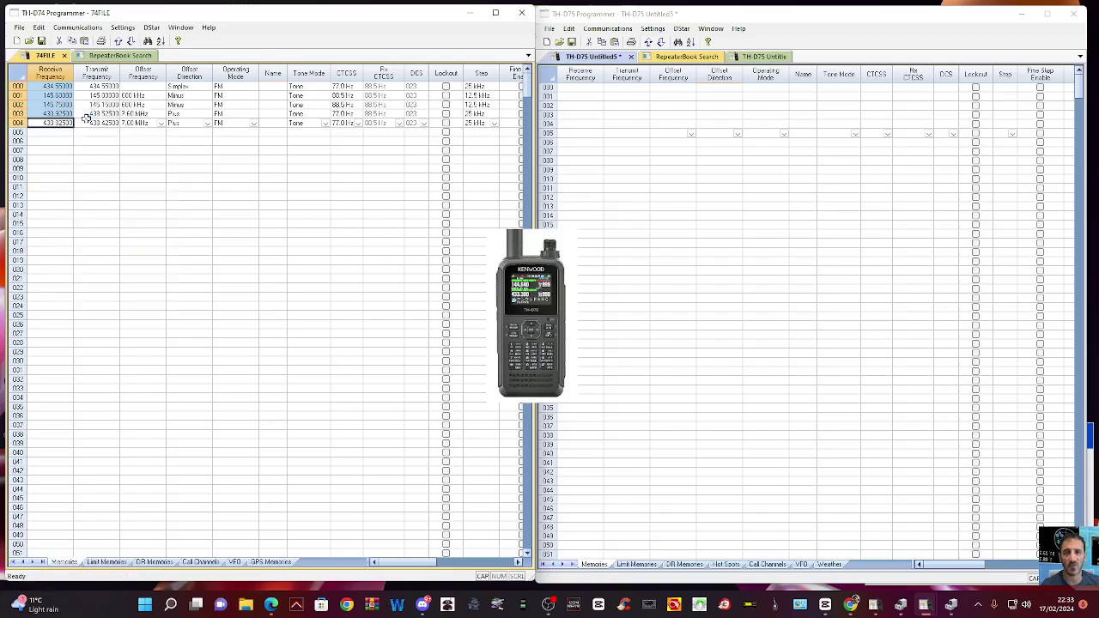
pyautogui.click(572, 127)
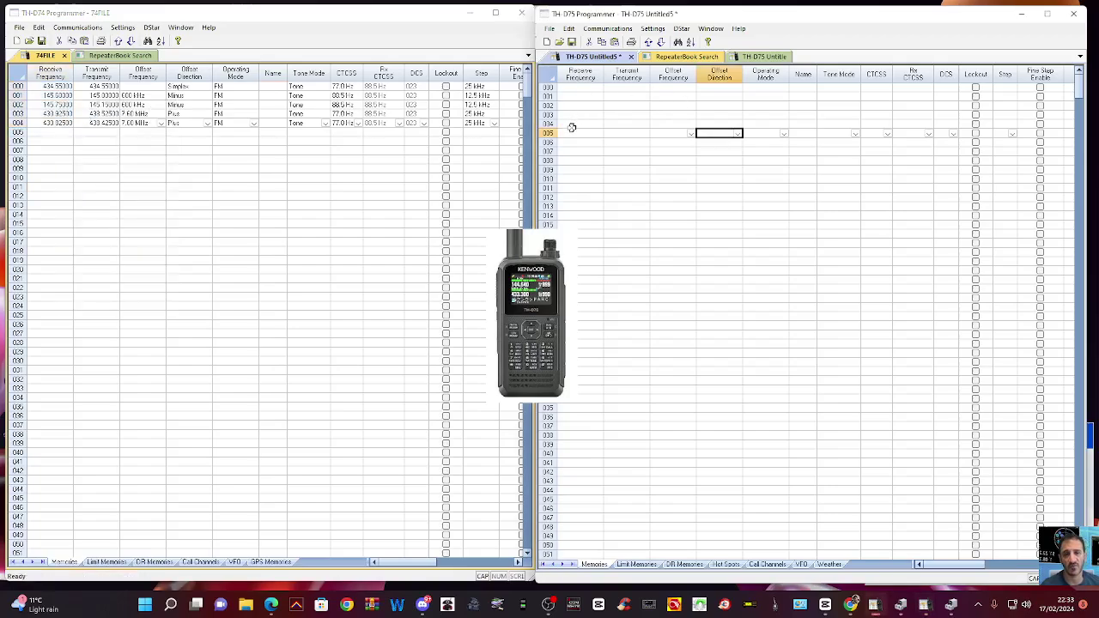
pyautogui.moveTo(572, 124); pyautogui.dragTo(568, 86)
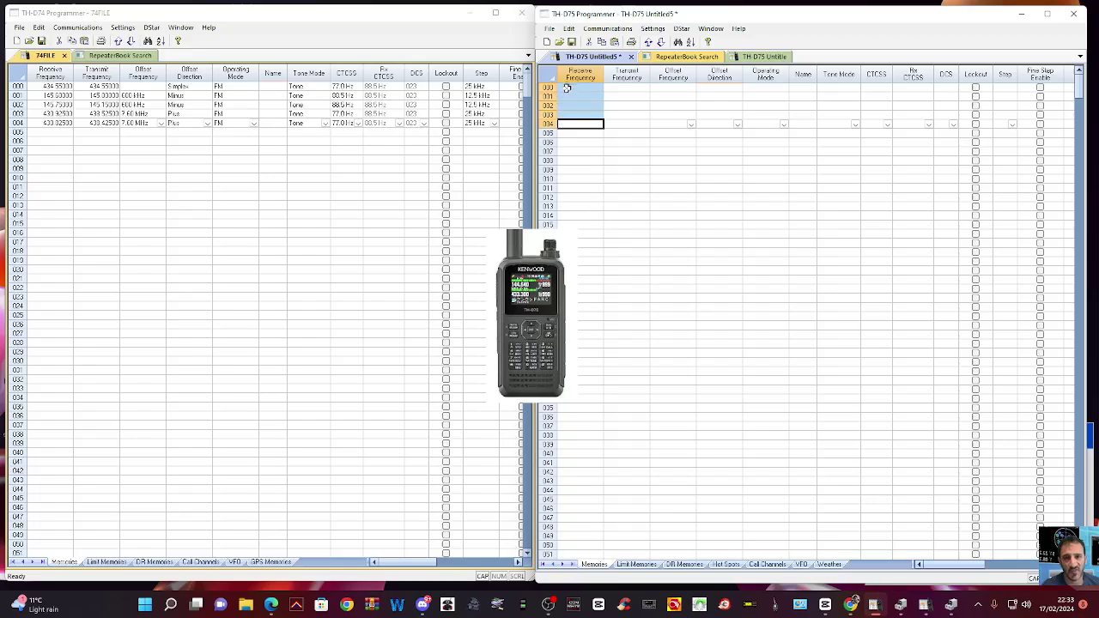
pyautogui.rightClick(575, 99)
pyautogui.click(600, 127)
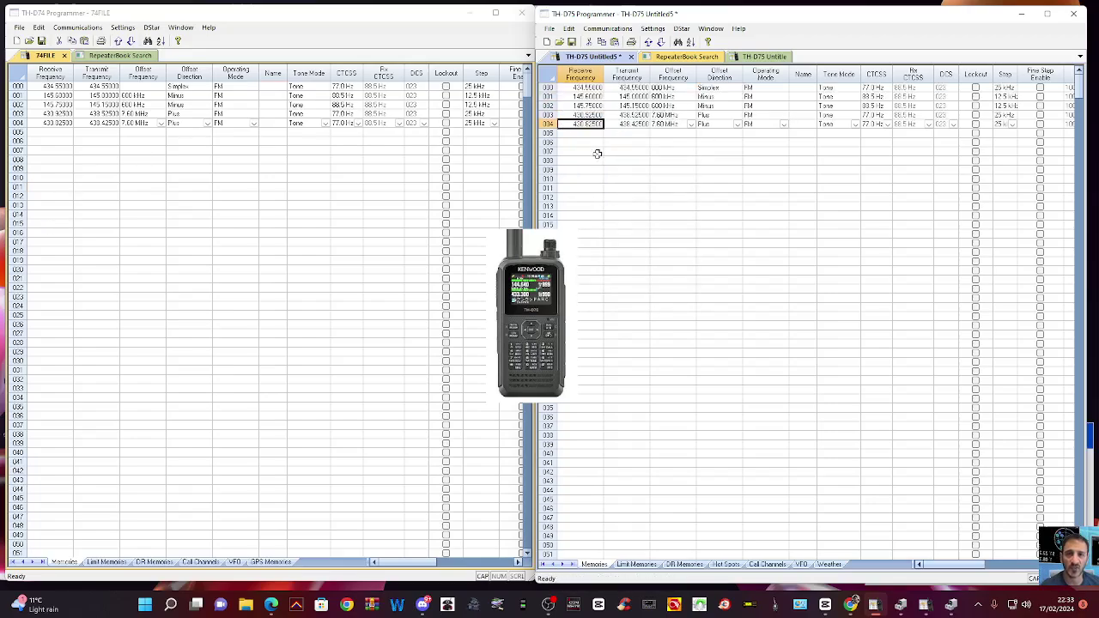
pyautogui.click(119, 55)
pyautogui.click(119, 55)
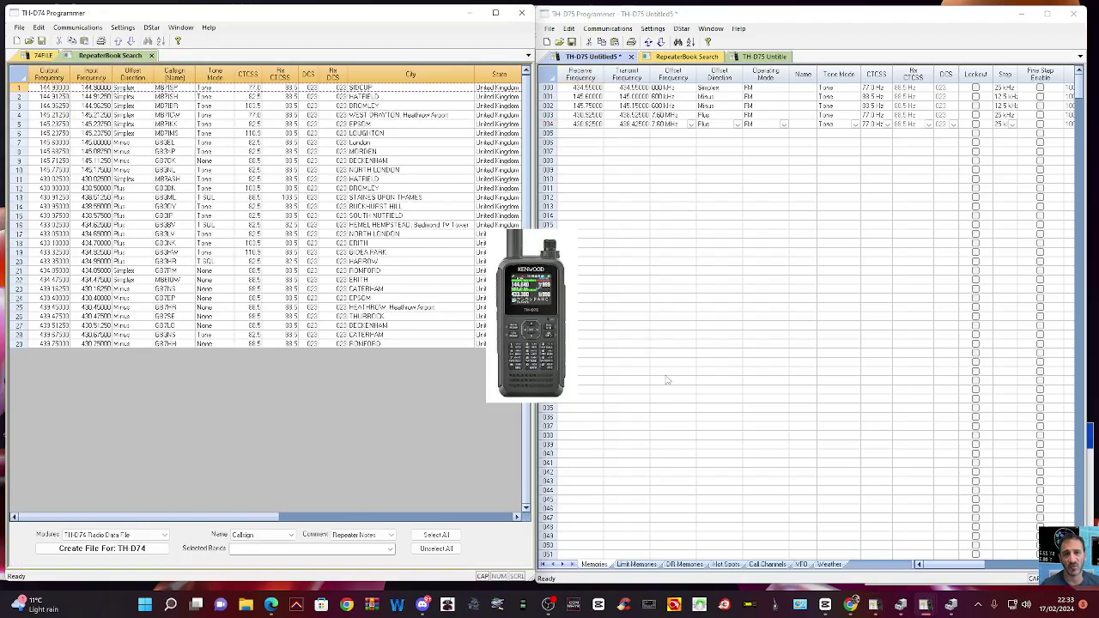
# Create memory files from the 29 London repeaters: Untitled9 for the D75, Untitled1 for the D74.
pyautogui.click(677, 57)
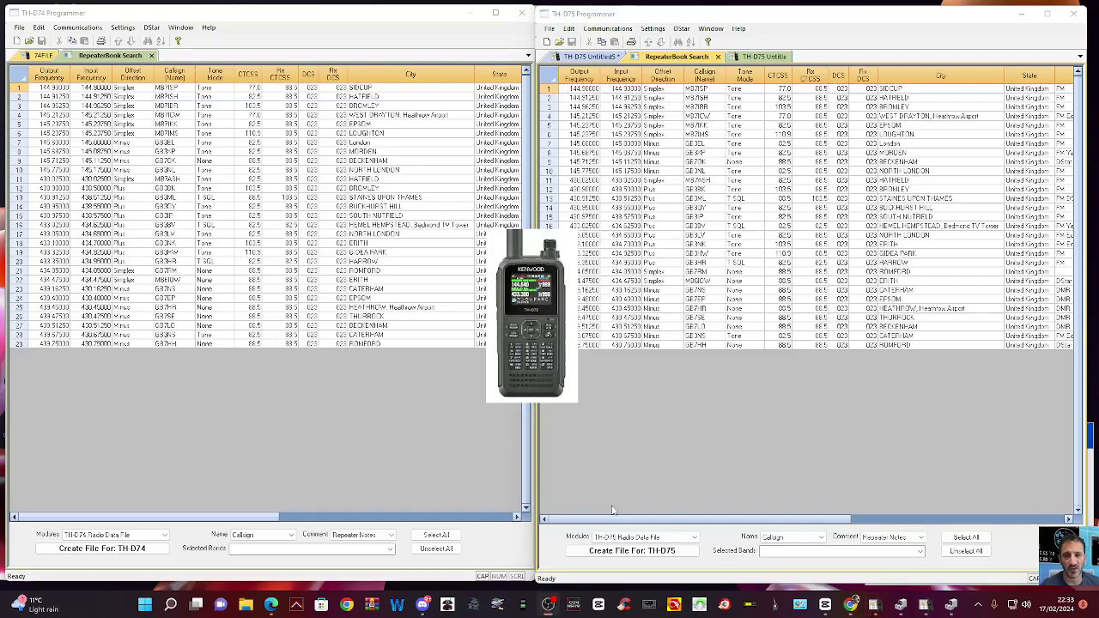
pyautogui.click(641, 557)
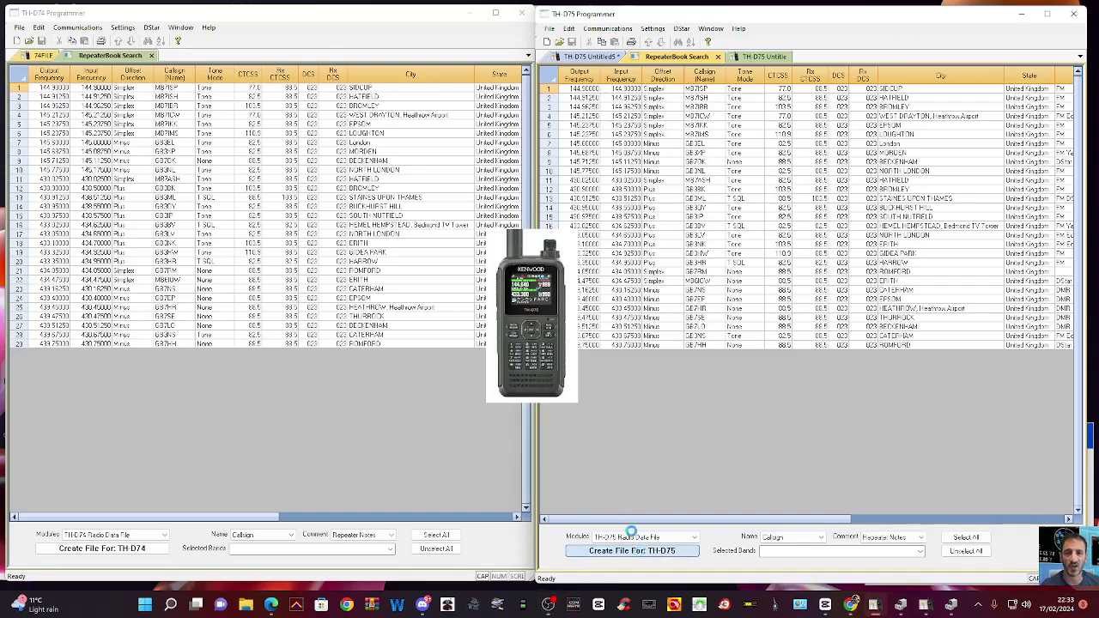
pyautogui.click(167, 549)
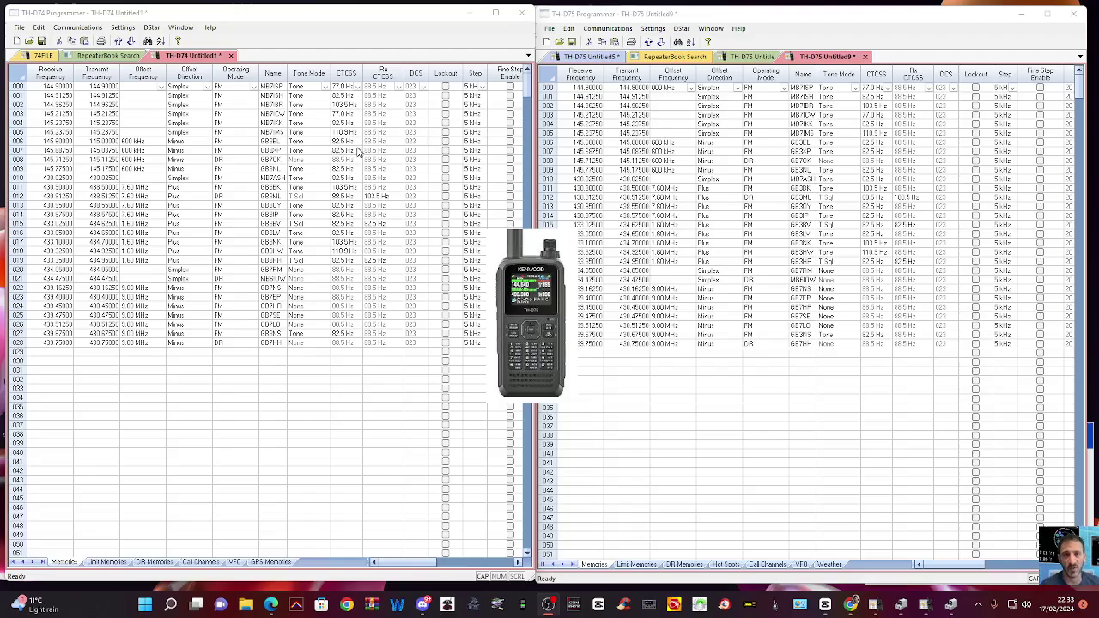
pyautogui.click(609, 30)
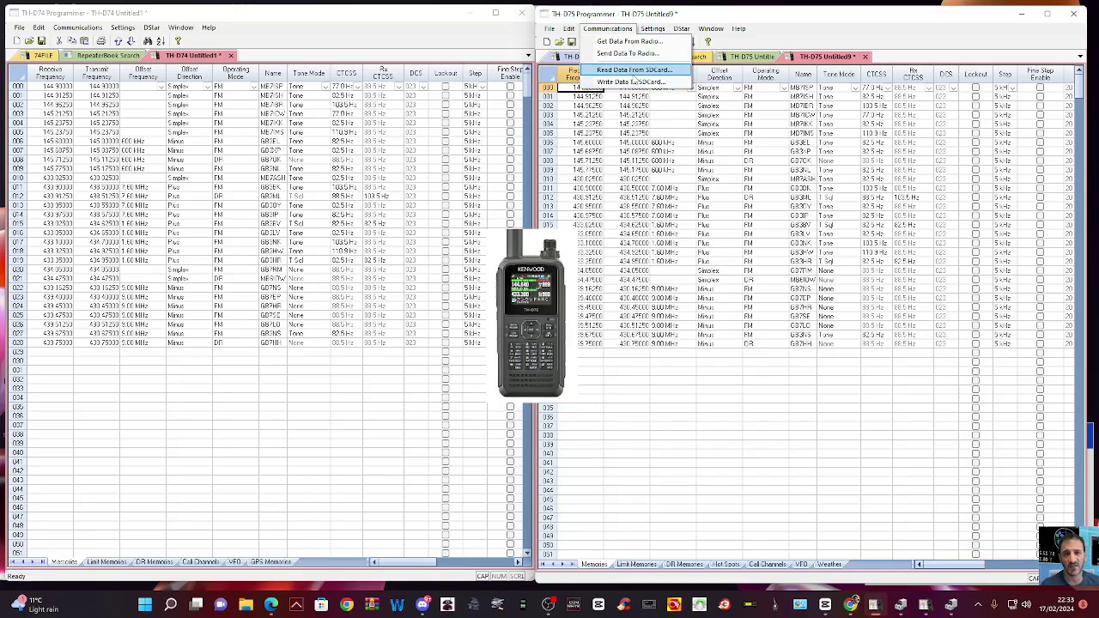
# Read the SD-card file 17022024_213529.d74 into the TH-D74 memory grid, overwriting the open file.
pyautogui.click(306, 40)
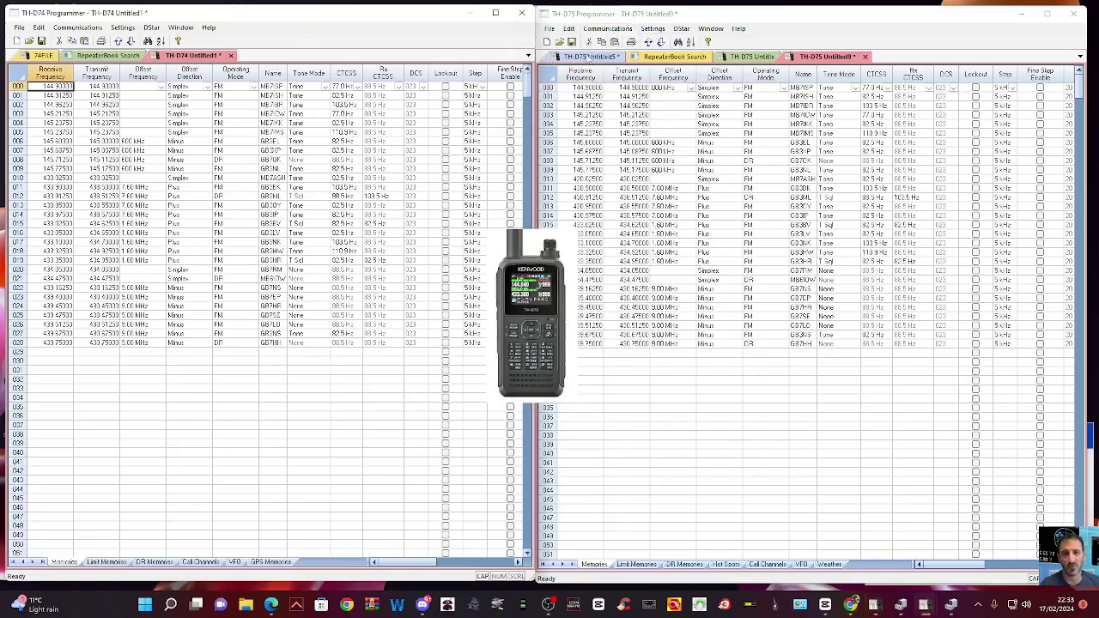
pyautogui.click(591, 56)
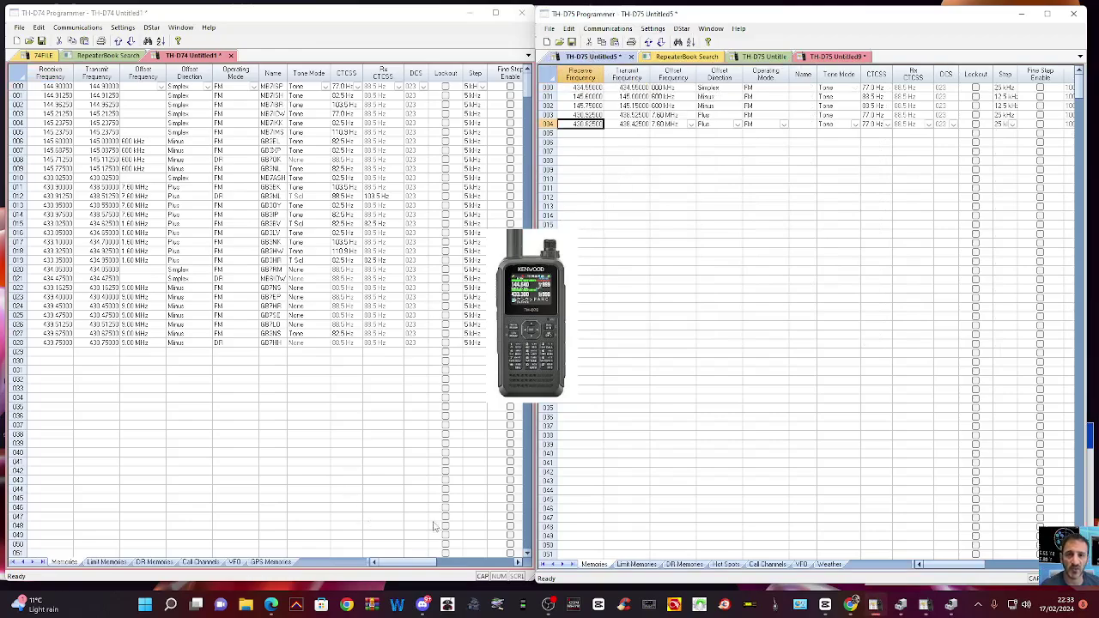
pyautogui.click(455, 505)
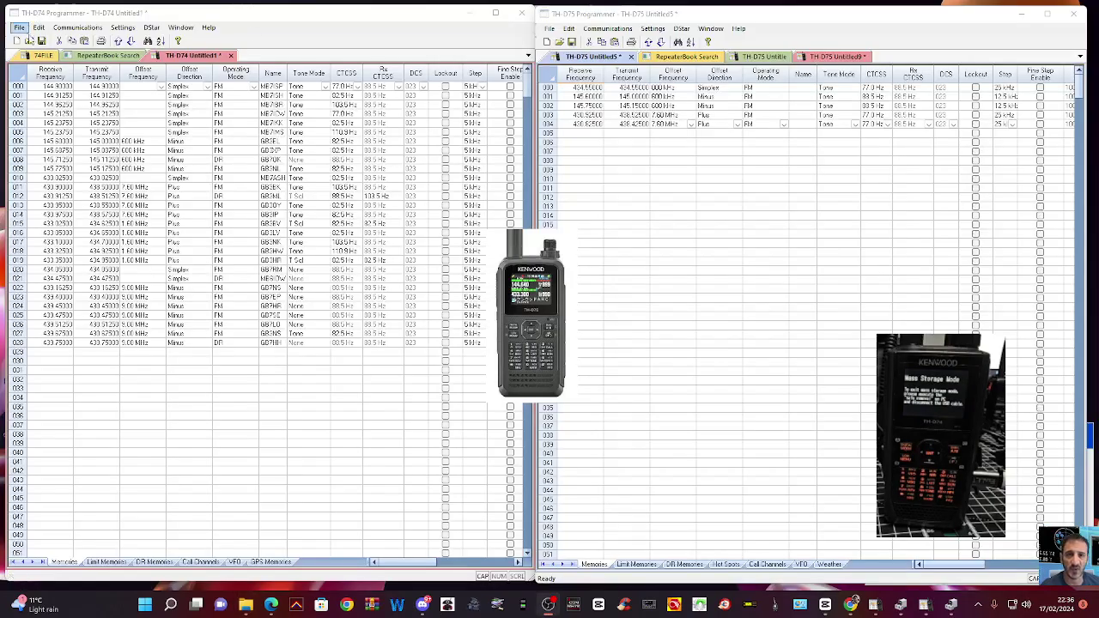
pyautogui.click(69, 28)
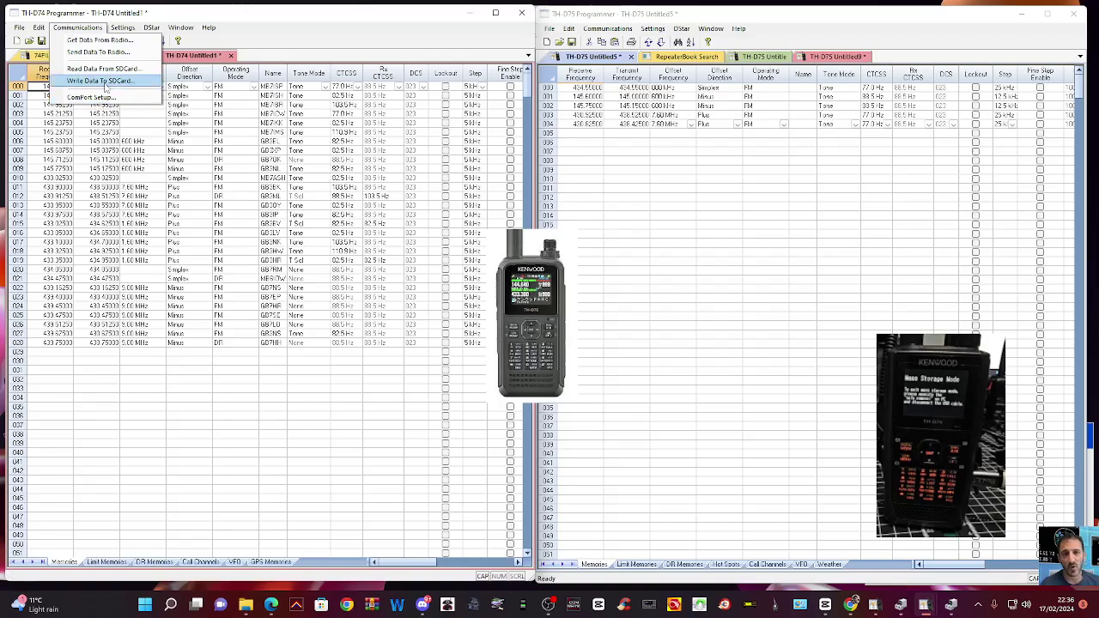
pyautogui.click(99, 39)
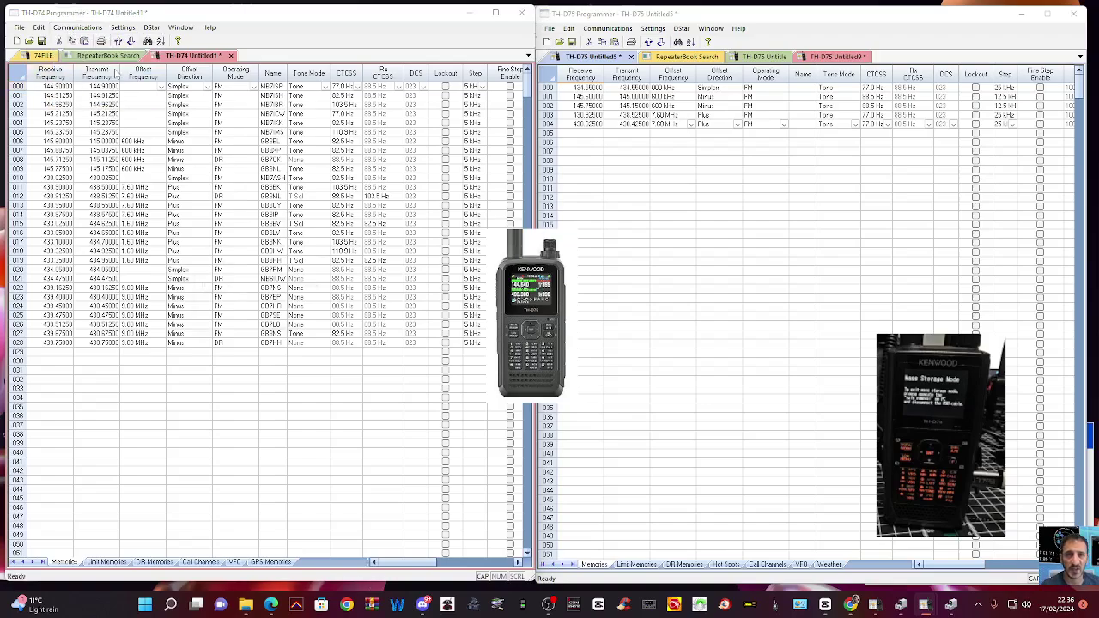
pyautogui.click(268, 321)
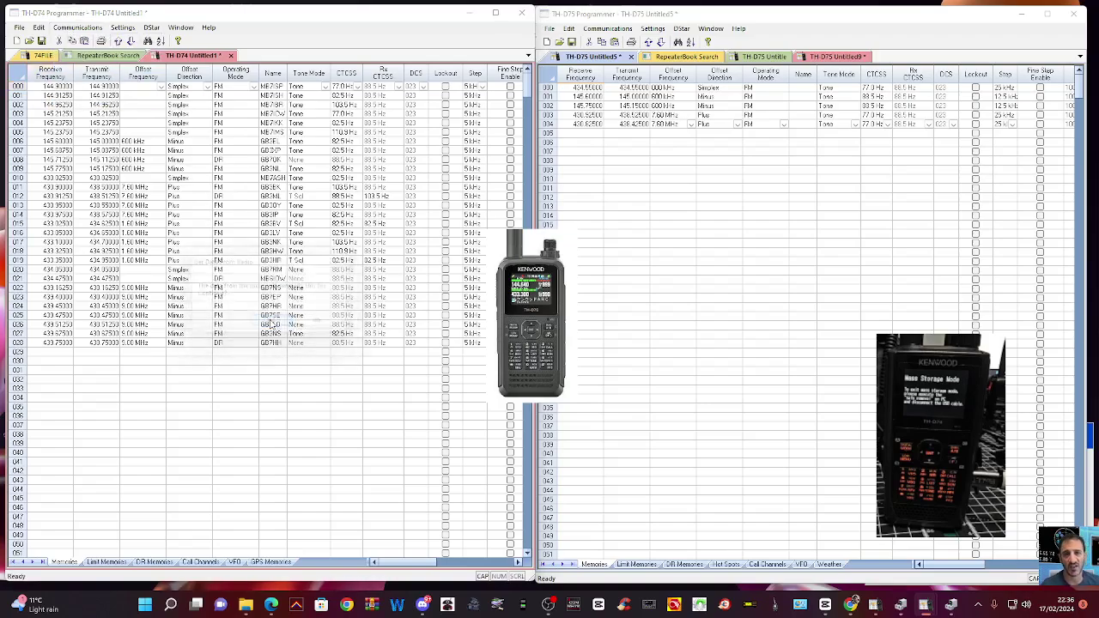
pyautogui.doubleClick(202, 231)
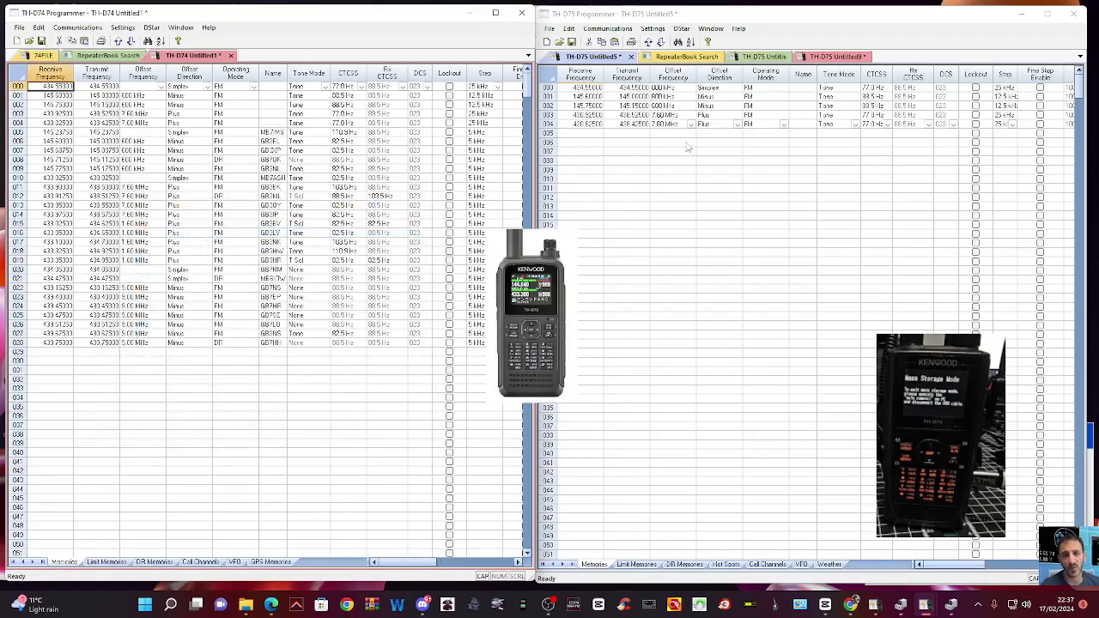
pyautogui.click(761, 136)
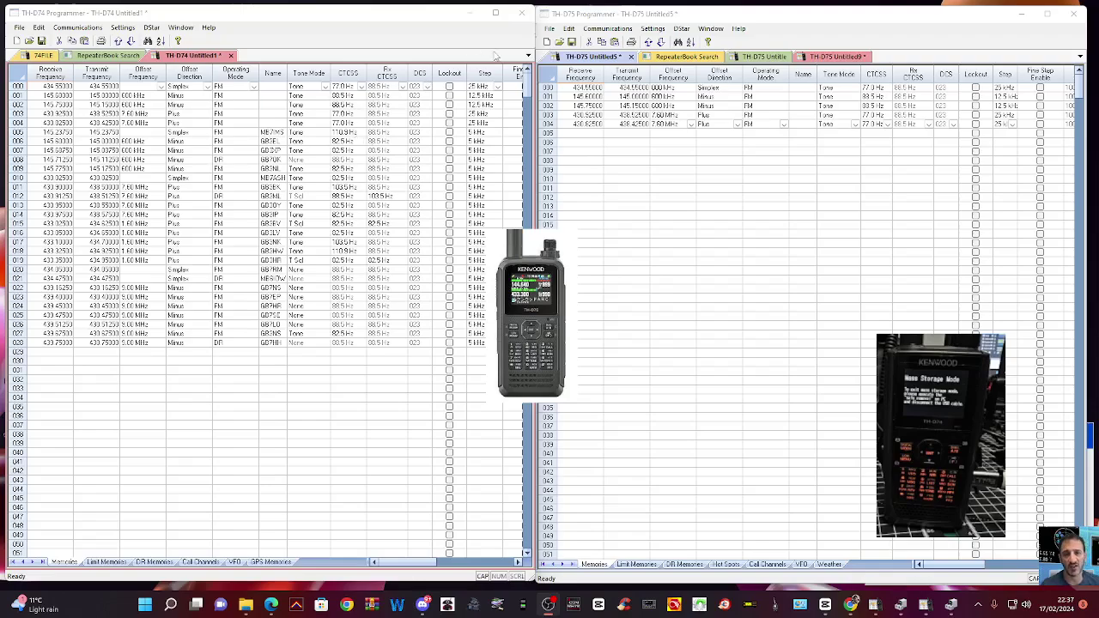
pyautogui.click(606, 29)
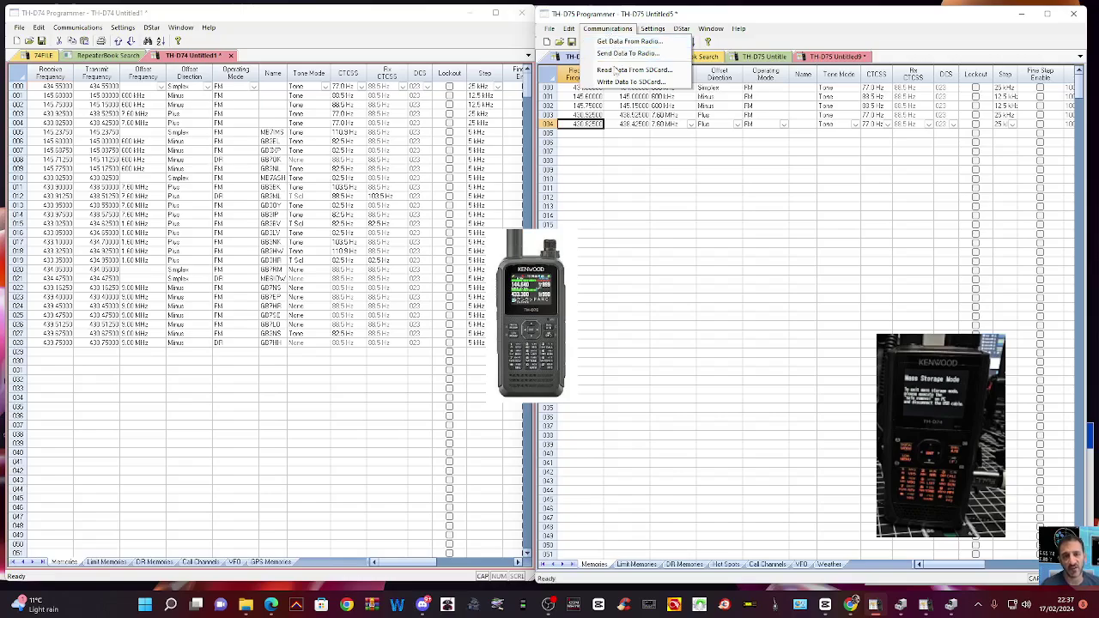
# Start an SD-card read in the D75, show All Files, and browse to USB Drive > KENWOOD > TH-D74.
pyautogui.click(616, 42)
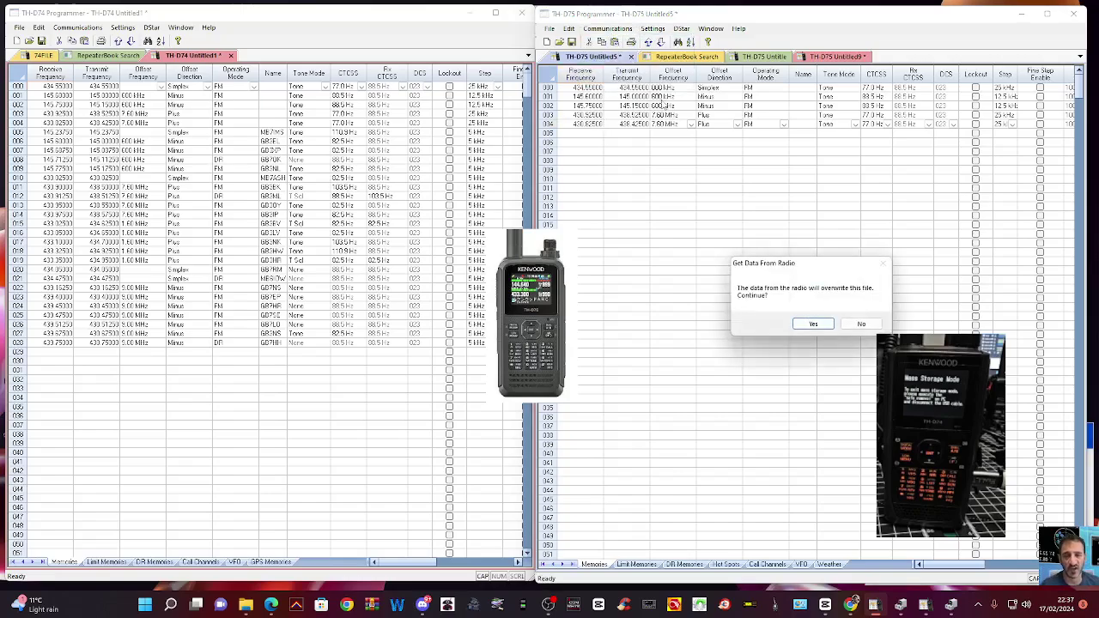
pyautogui.click(812, 324)
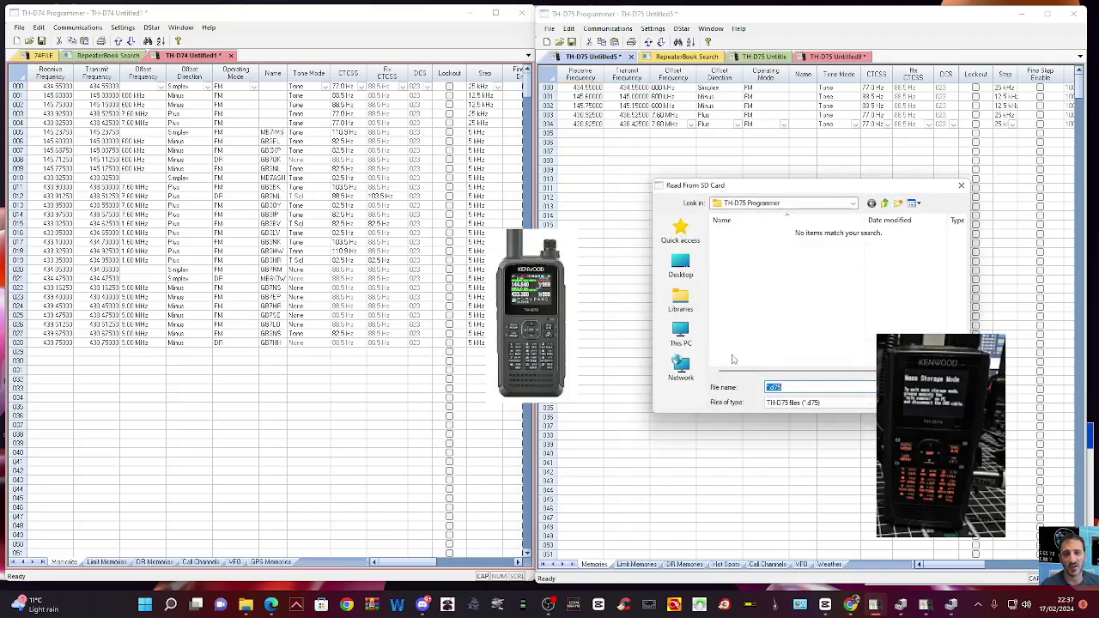
pyautogui.click(794, 387)
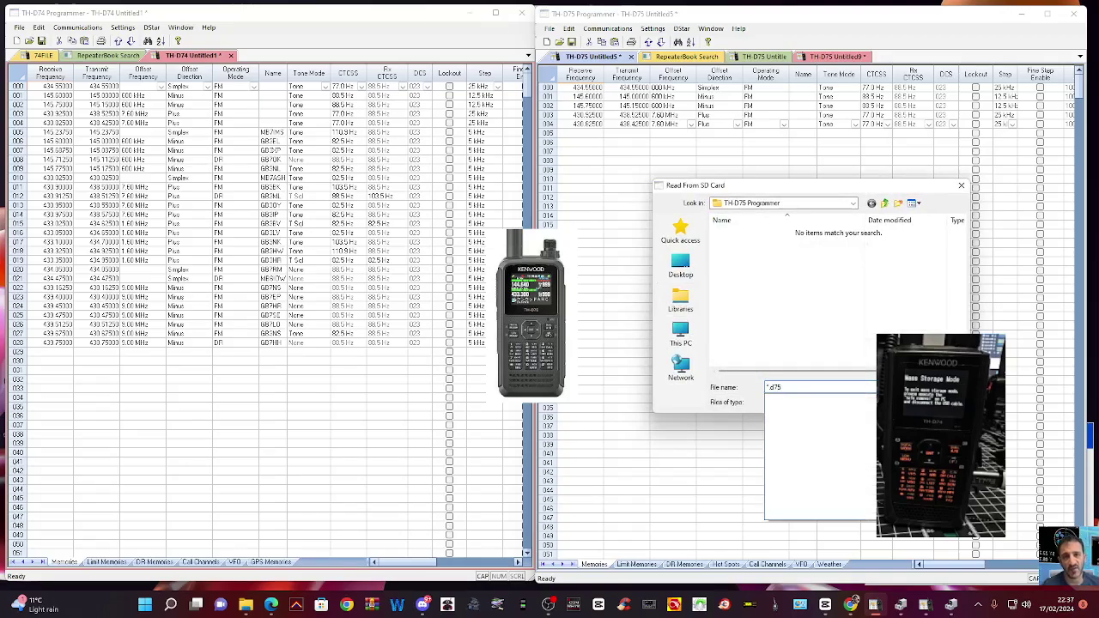
pyautogui.click(820, 403)
pyautogui.click(856, 421)
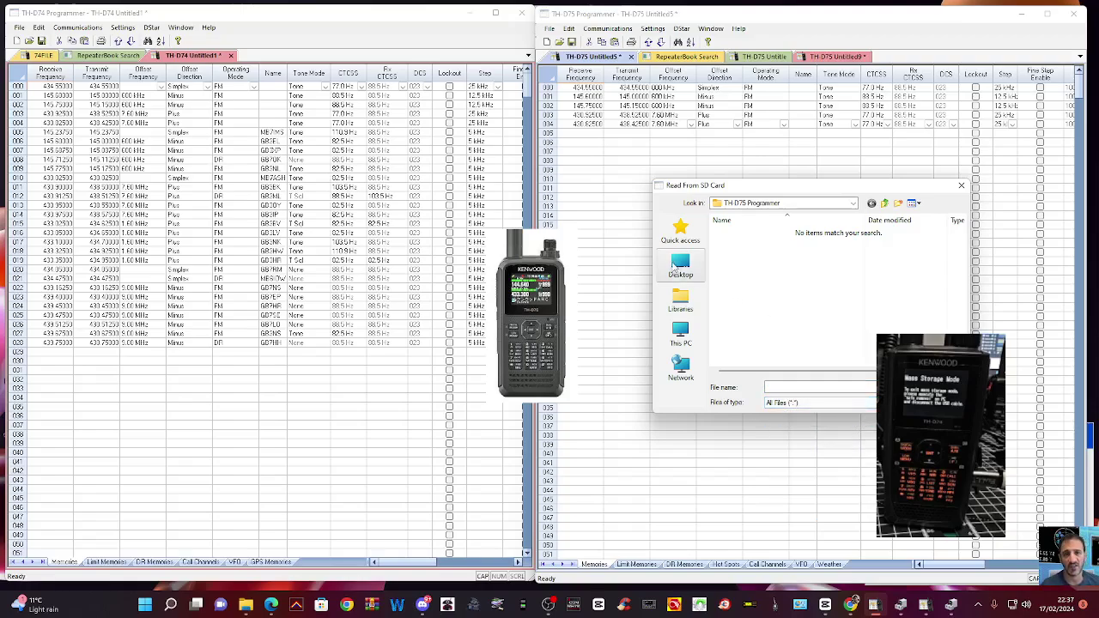
pyautogui.click(683, 337)
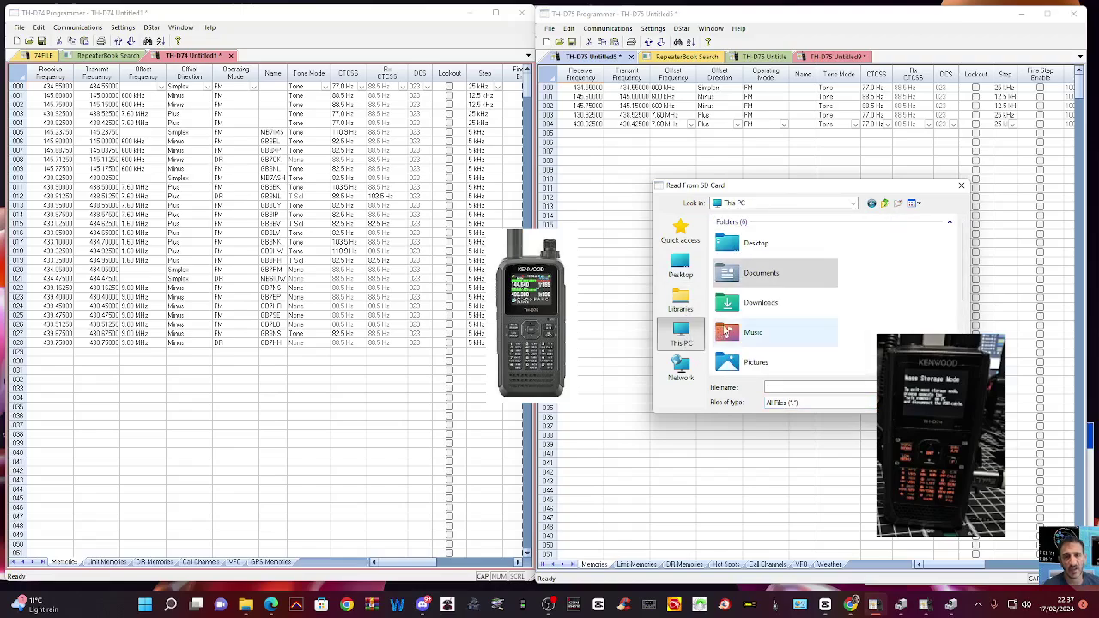
pyautogui.scroll(-3, 747, 335)
pyautogui.doubleClick(770, 367)
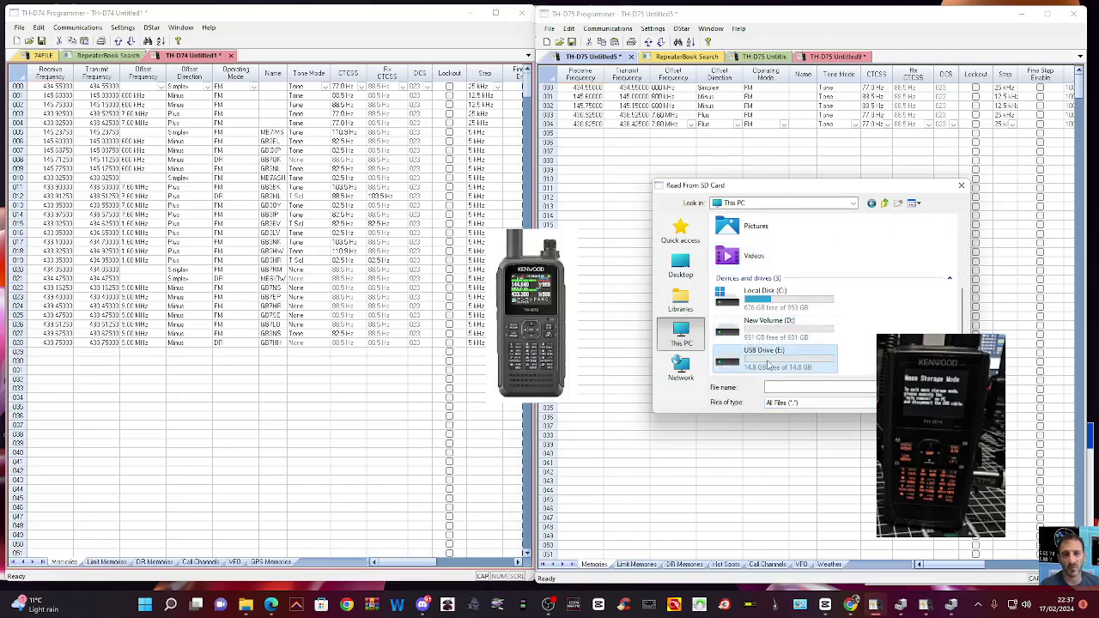
pyautogui.doubleClick(728, 235)
pyautogui.doubleClick(730, 233)
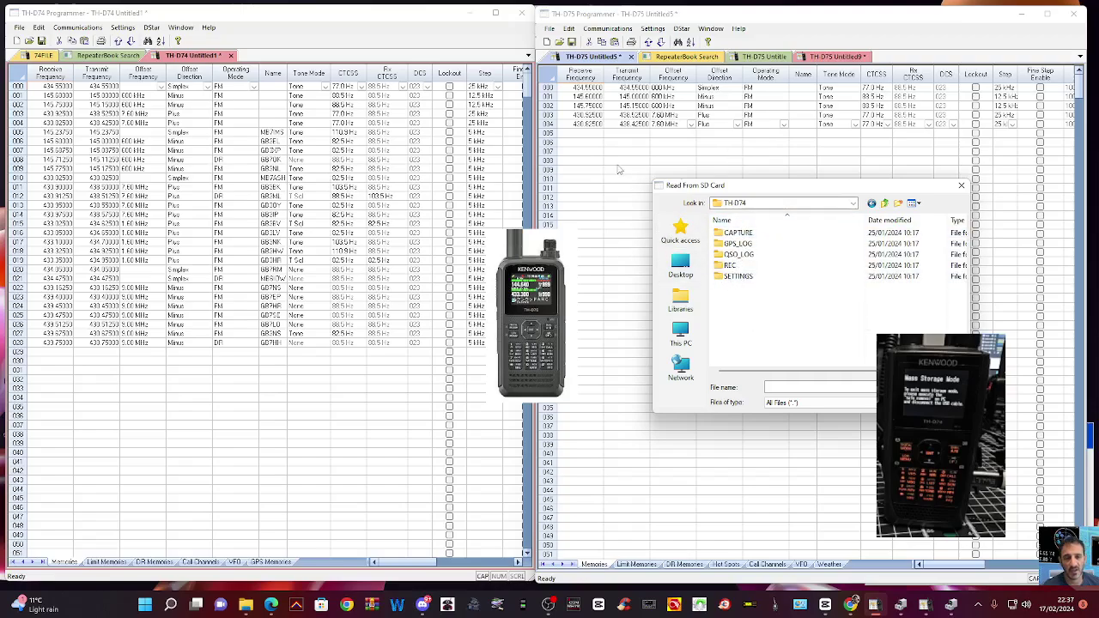
# Close the Read From SD Card dialog without loading any file.
pyautogui.click(961, 187)
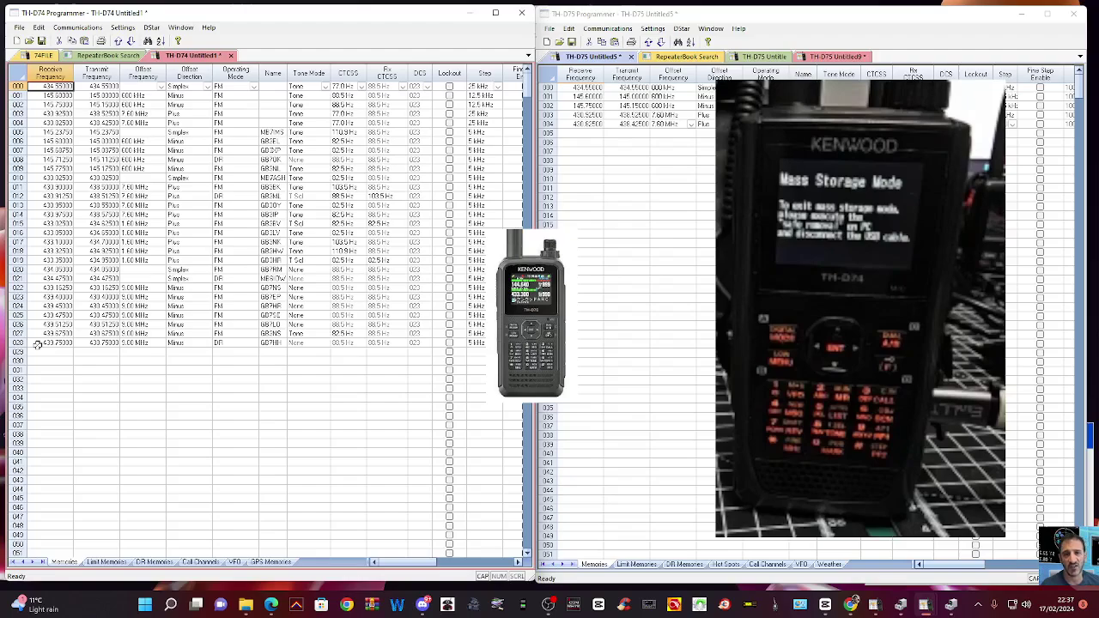
# Paste the copied GB7HH D-Star repeater into 74FILE channel 033.
pyautogui.click(38, 344)
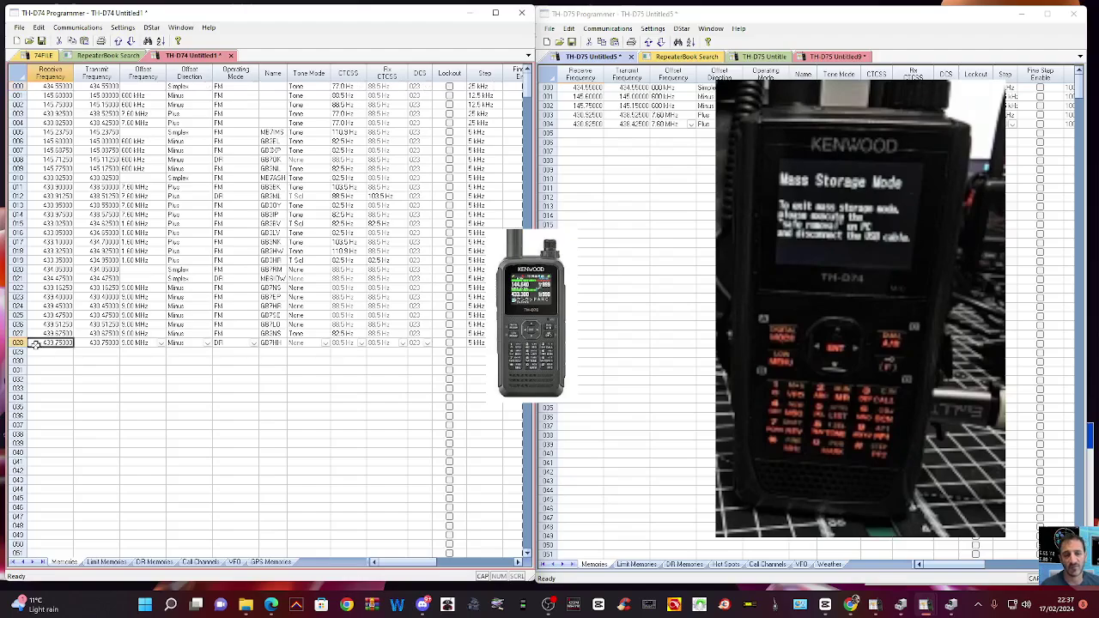
pyautogui.click(19, 344)
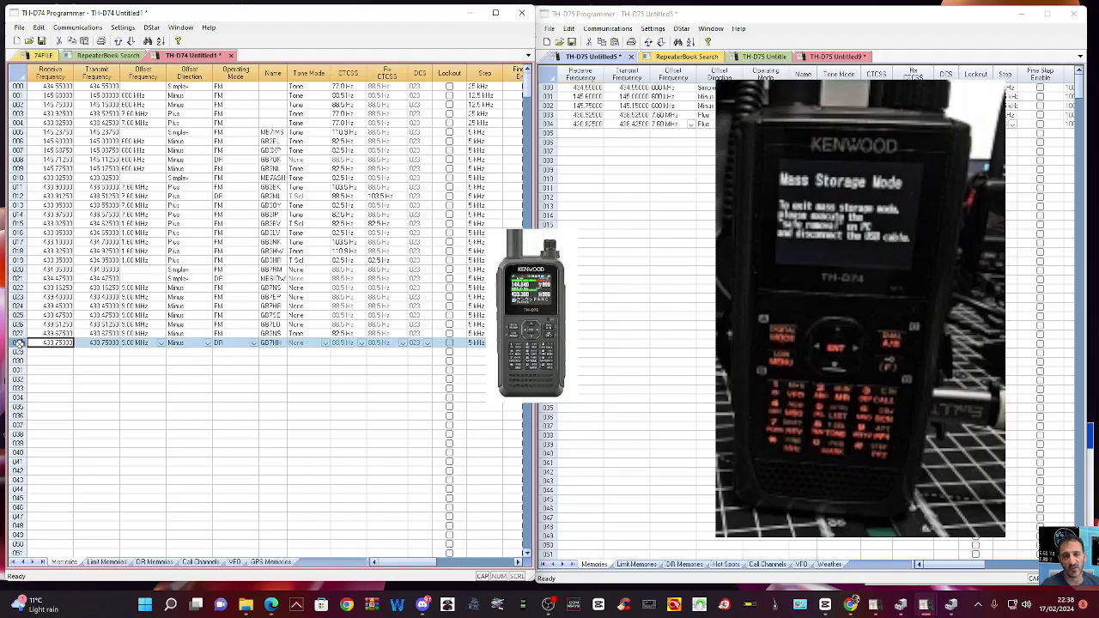
pyautogui.moveTo(19, 343); pyautogui.dragTo(54, 88)
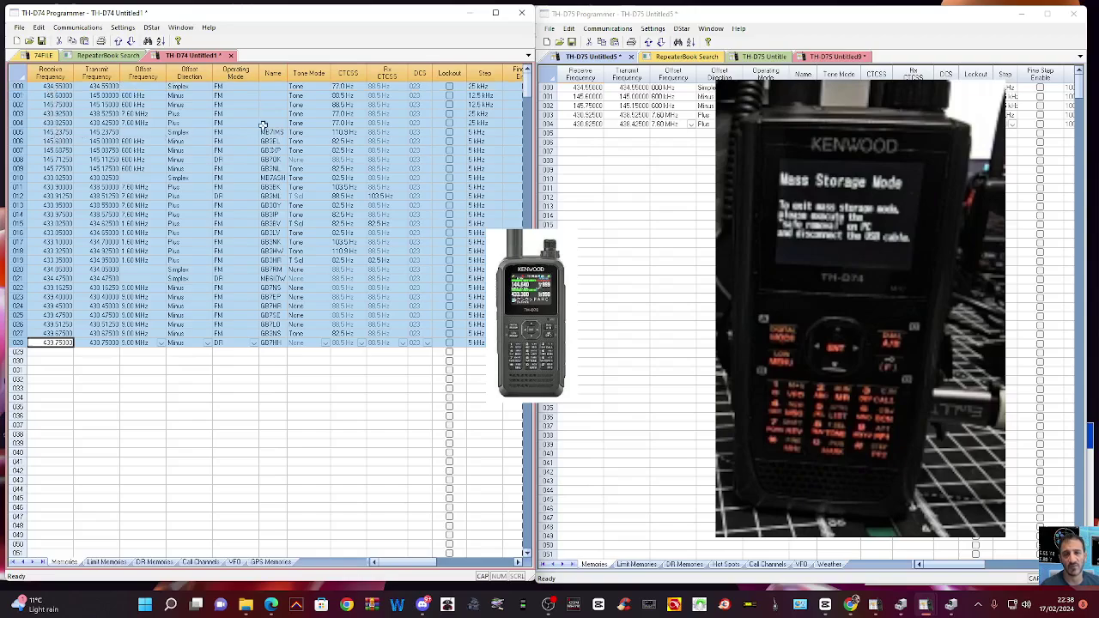
pyautogui.rightClick(131, 121)
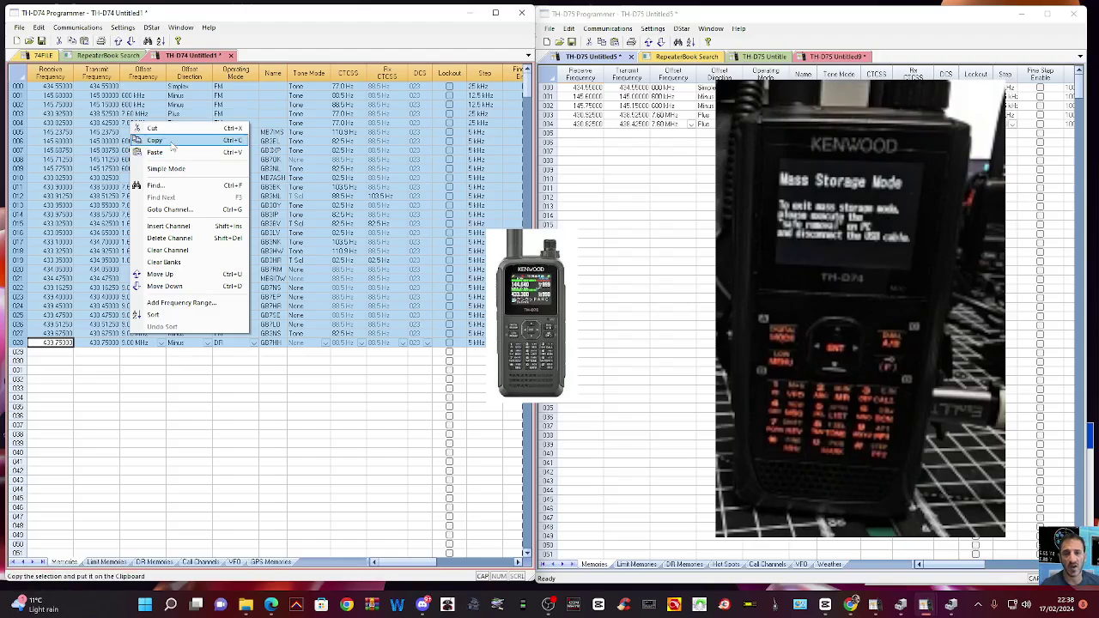
pyautogui.click(43, 54)
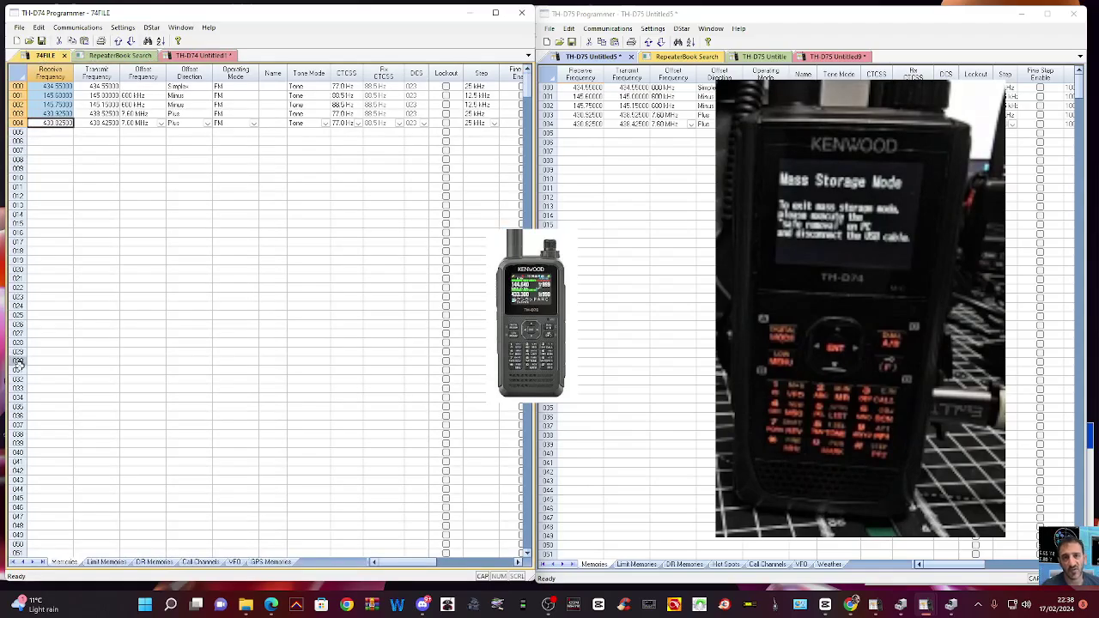
pyautogui.click(19, 391)
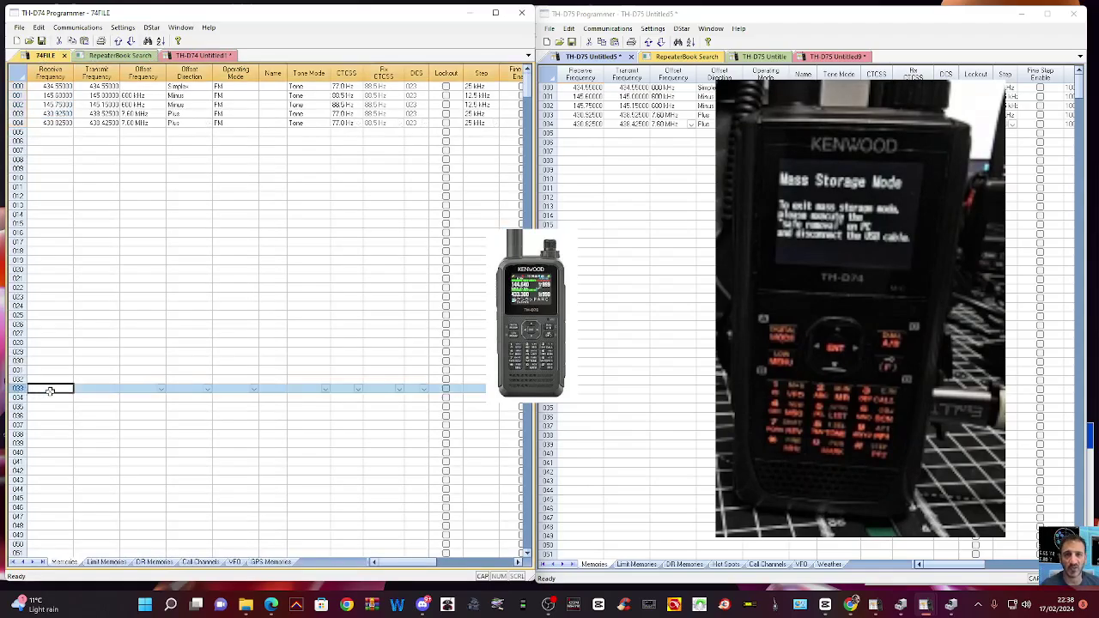
pyautogui.hotkey('ctrl', 'v')
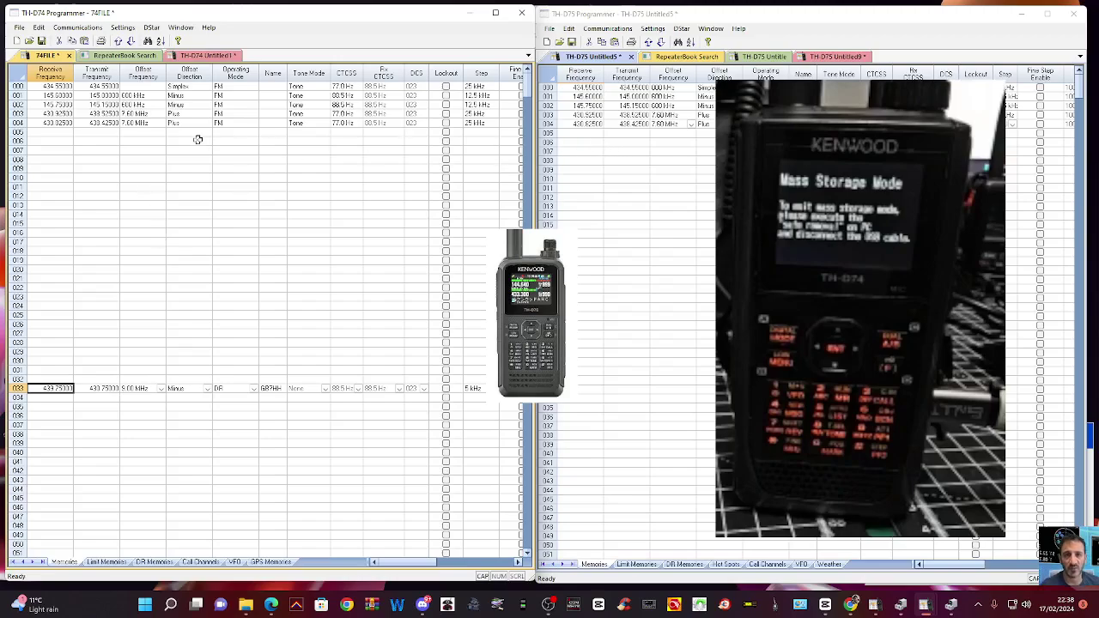
# Copy all 29 London repeaters from the RepeaterBook search results.
pyautogui.click(144, 57)
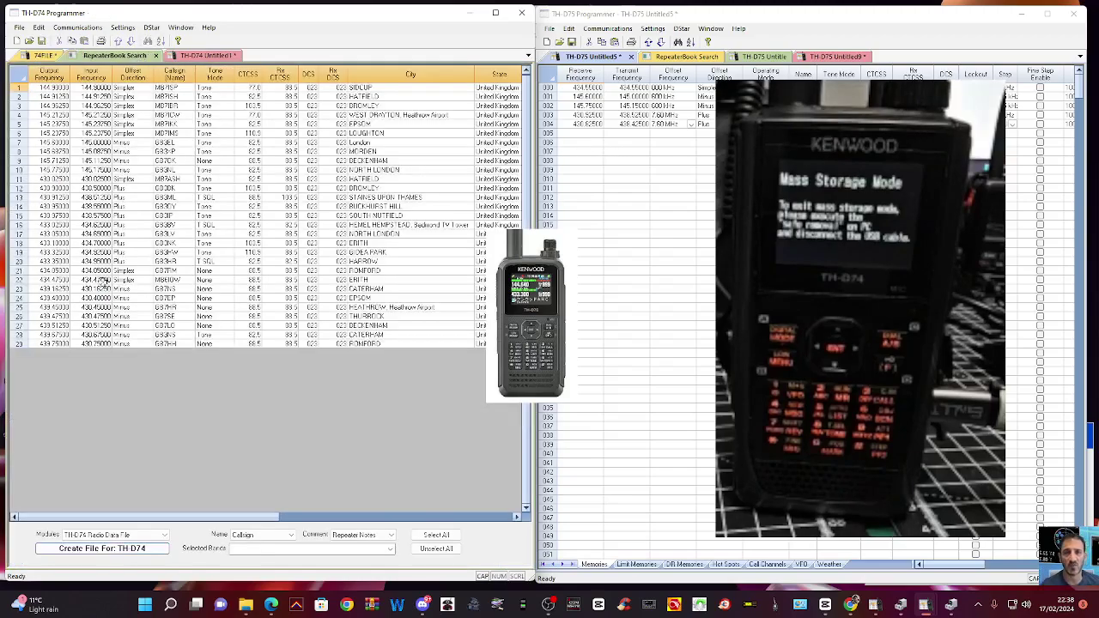
pyautogui.click(17, 343)
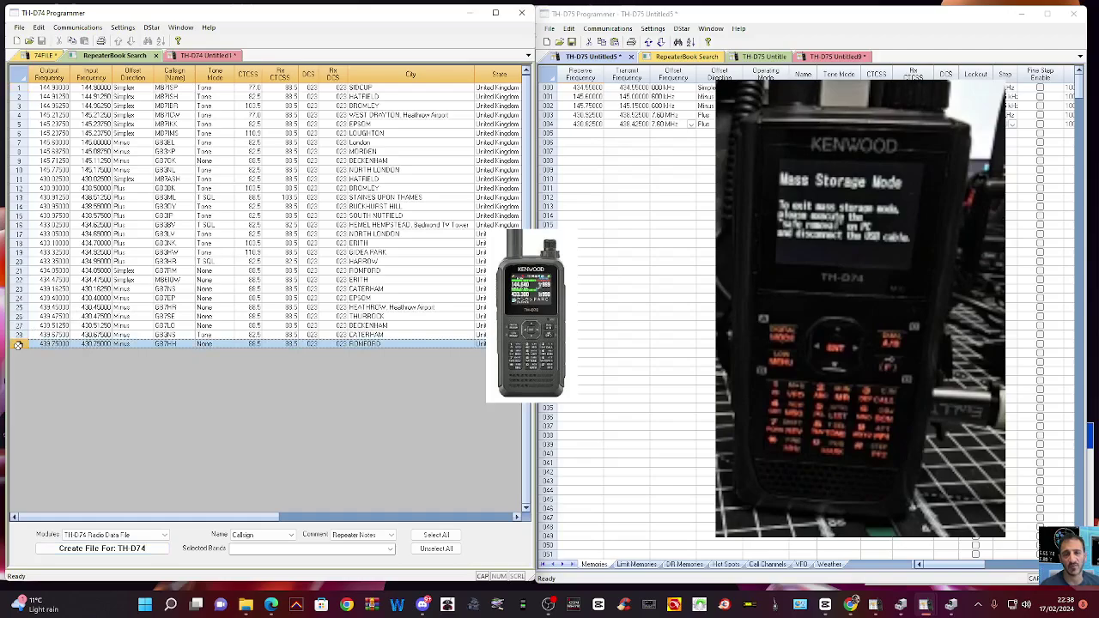
pyautogui.moveTo(17, 343); pyautogui.dragTo(59, 87)
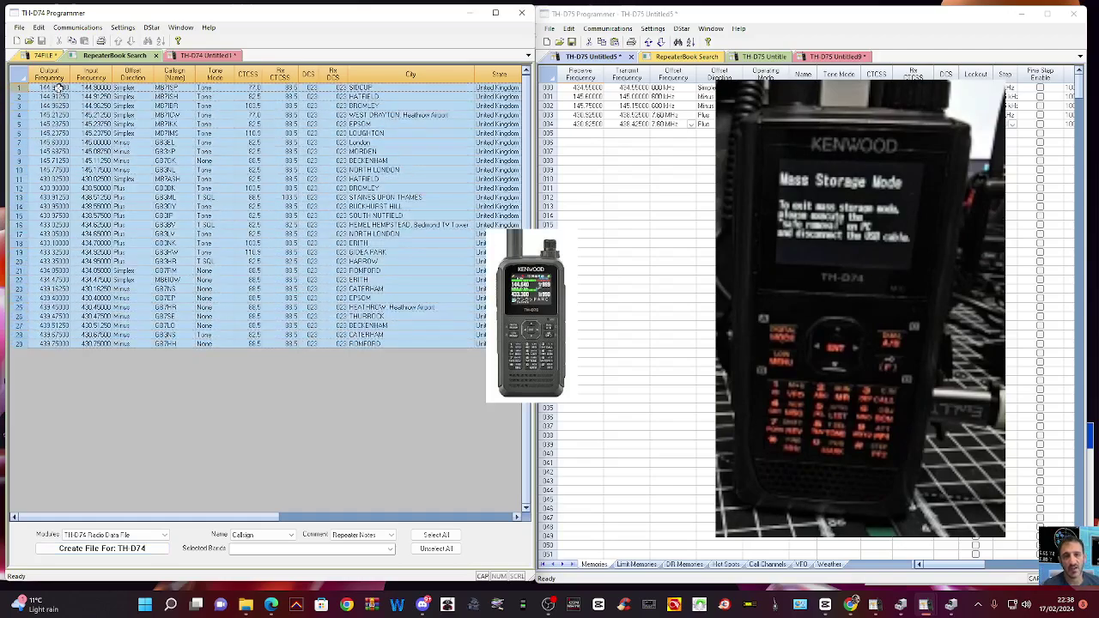
pyautogui.rightClick(81, 158)
pyautogui.click(127, 176)
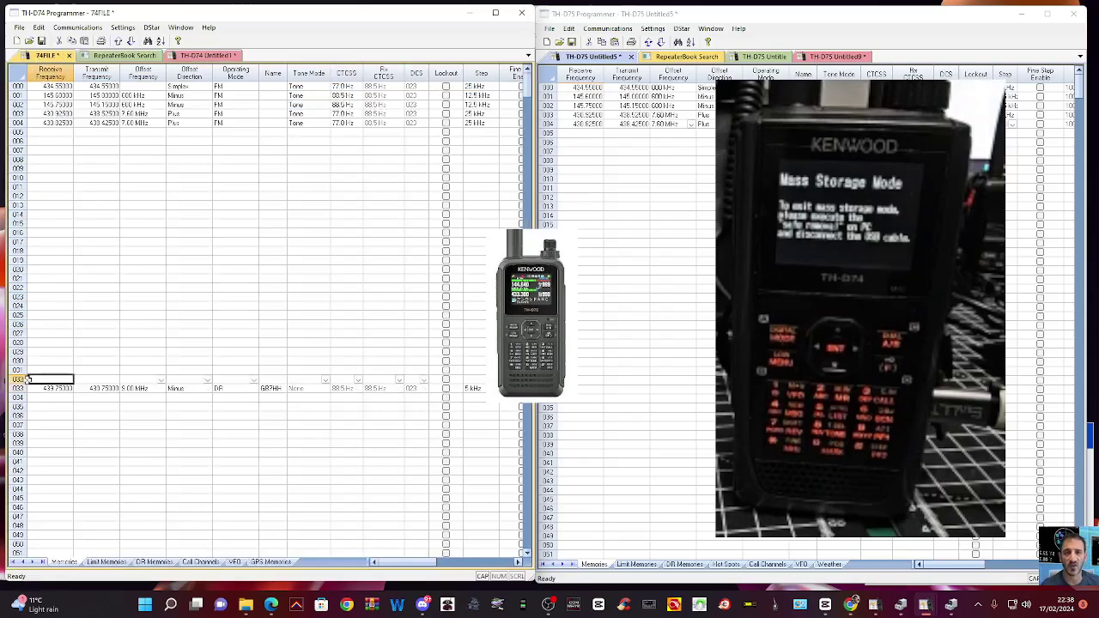
# Paste the repeaters into 74FILE starting at channel 032, filling channels 032–060.
pyautogui.click(24, 380)
pyautogui.rightClick(26, 380)
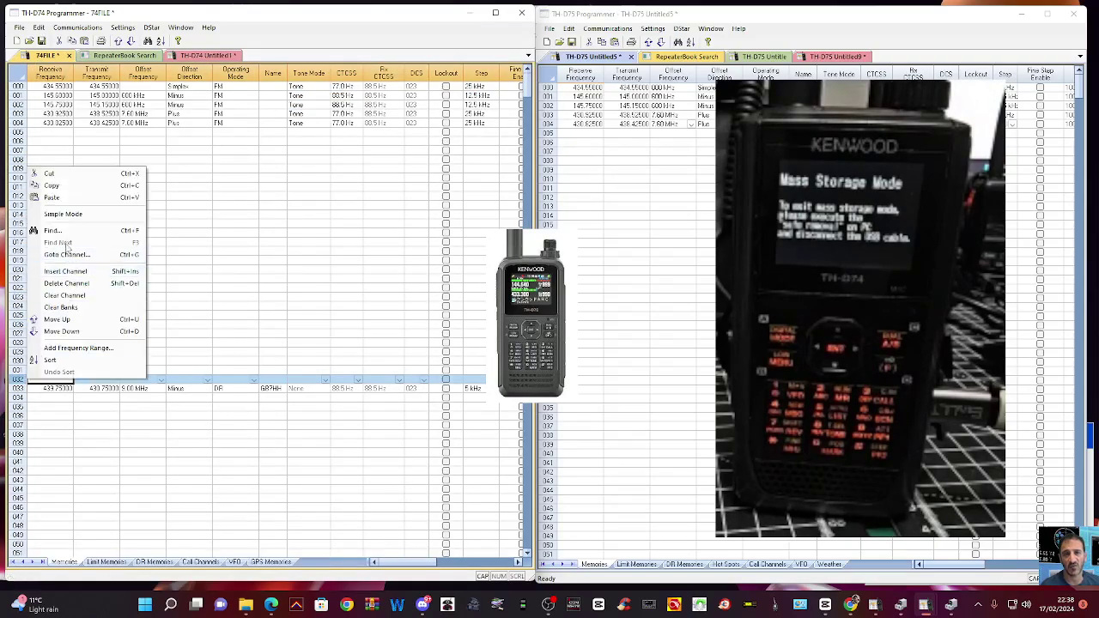
pyautogui.click(51, 197)
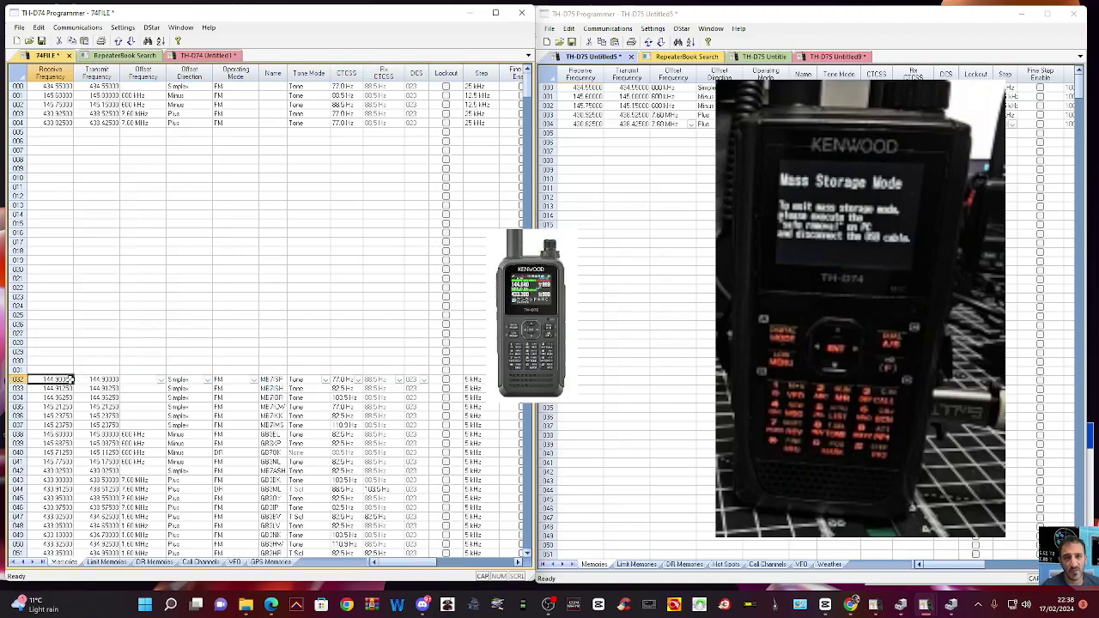
pyautogui.scroll(-4, 259, 212)
pyautogui.scroll(-7, 259, 212)
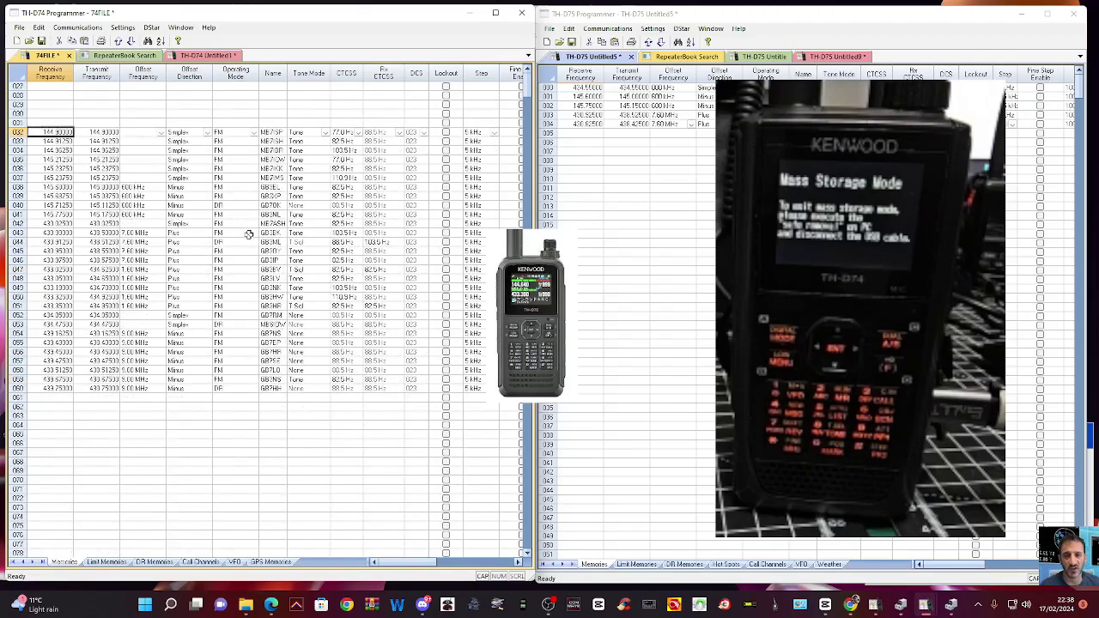
pyautogui.scroll(7, 257, 247)
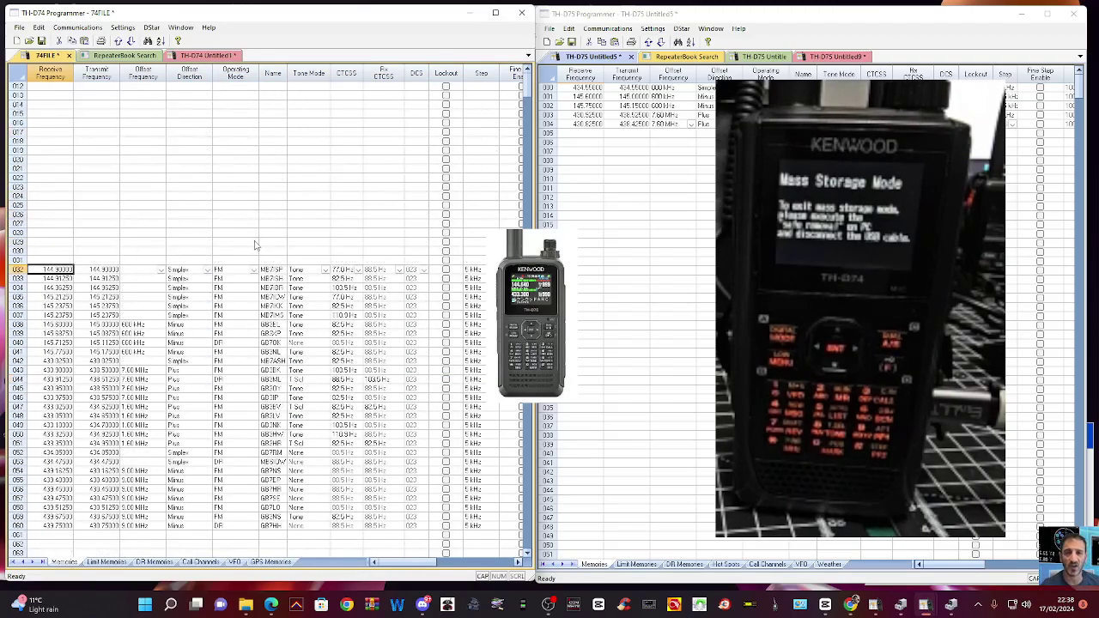
pyautogui.click(95, 29)
# Show the D-Star columns in the TH-D75 memory grid.
pyautogui.moveTo(155, 32)
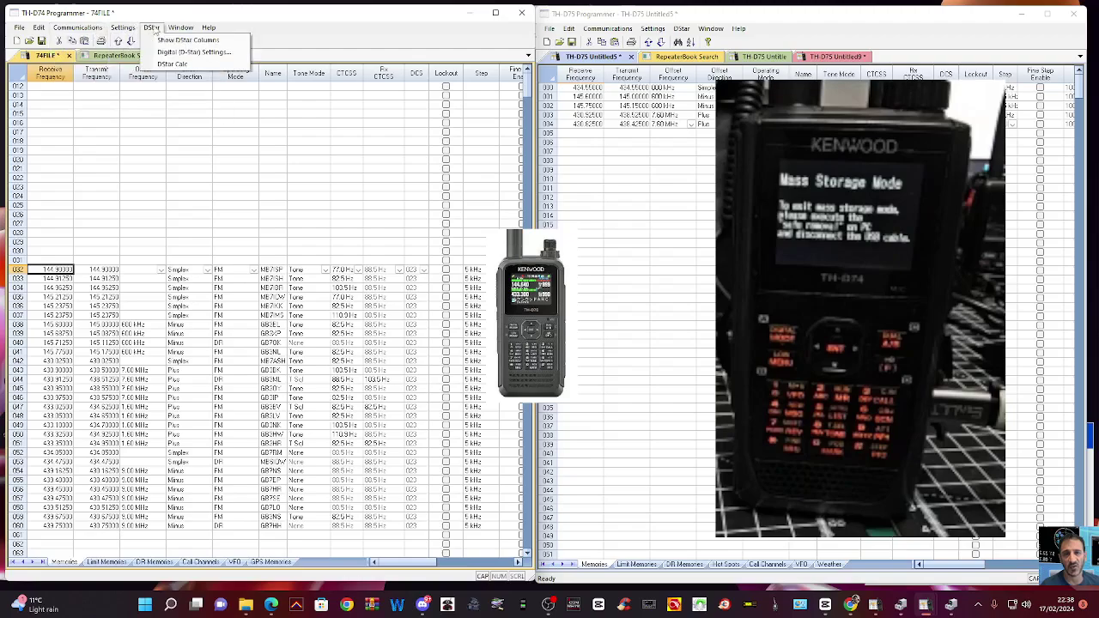
pyautogui.click(681, 29)
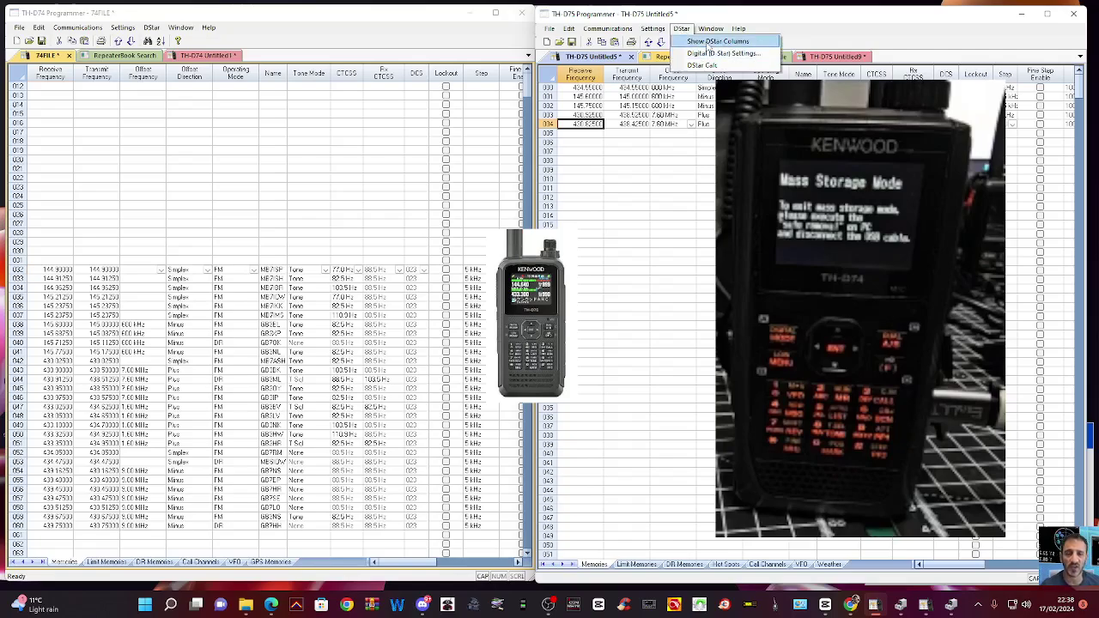
pyautogui.click(716, 41)
# Confirm the DStar Digital Settings and open the Advanced DSTAR Calculator.
pyautogui.click(680, 29)
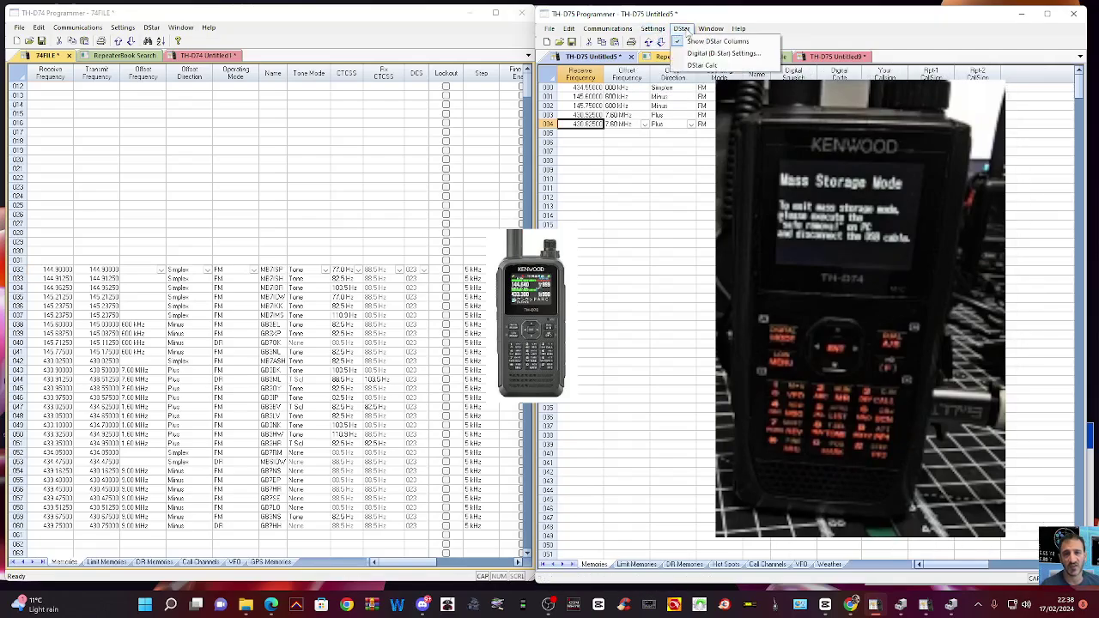
pyautogui.click(699, 55)
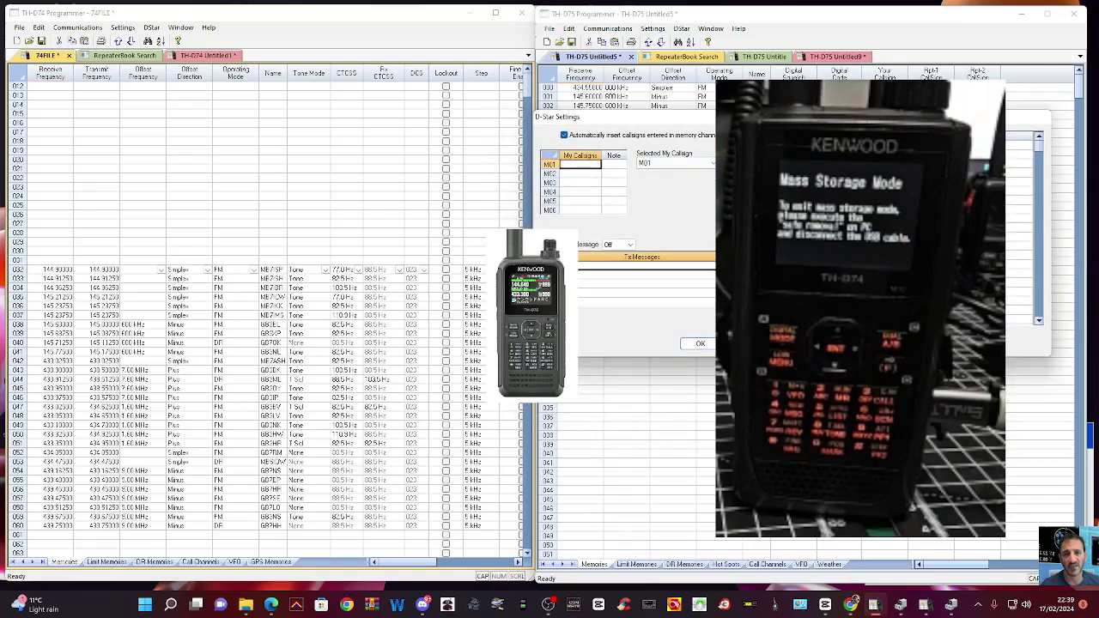
pyautogui.click(700, 344)
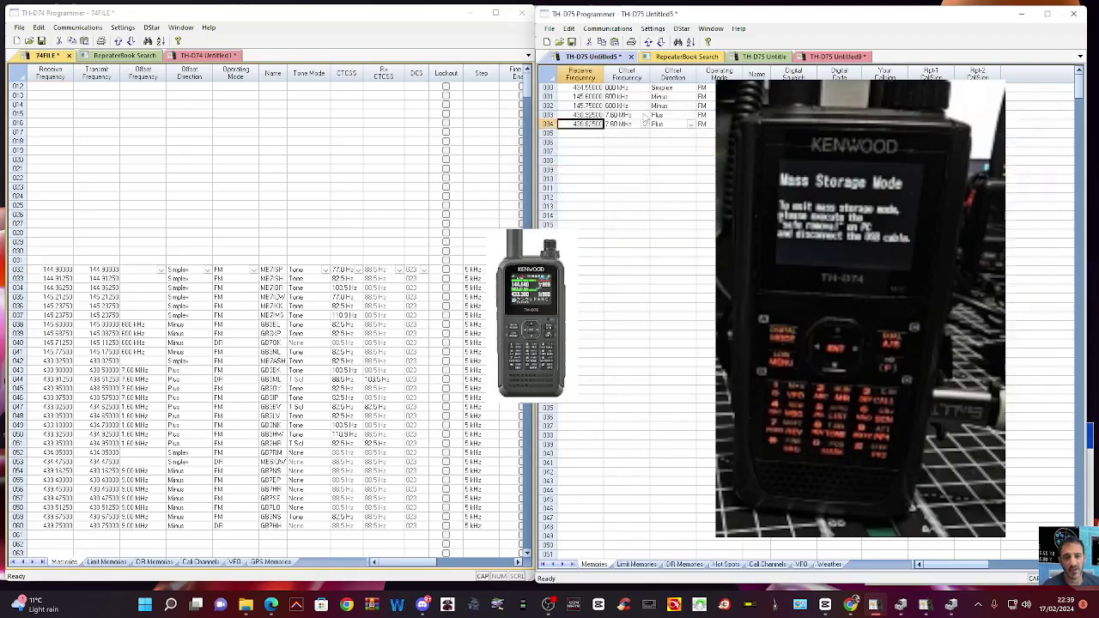
pyautogui.click(680, 30)
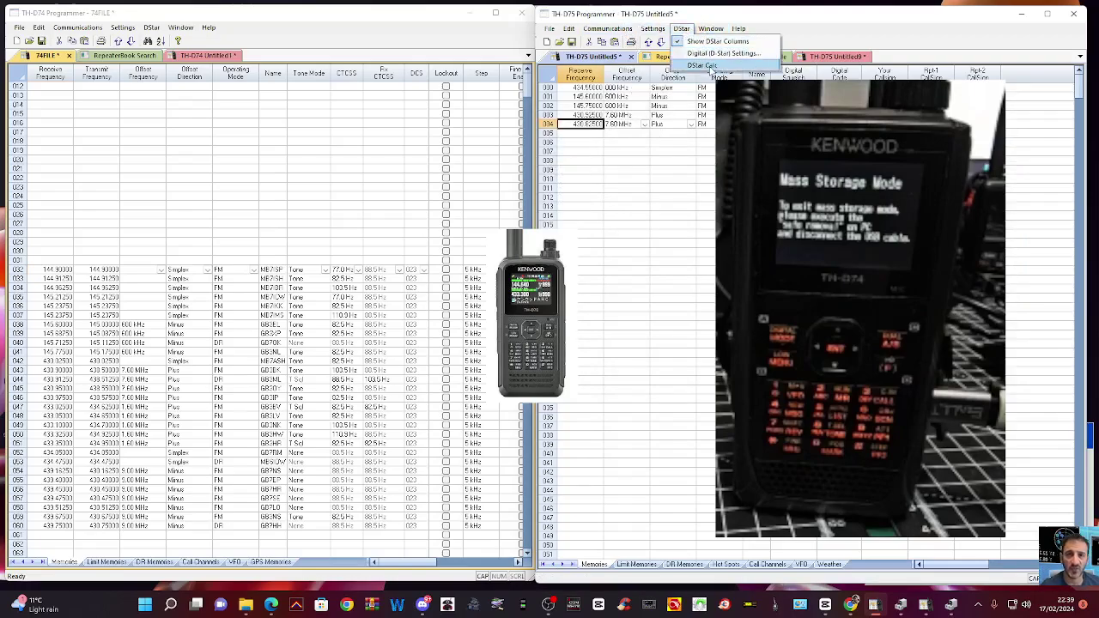
pyautogui.click(702, 65)
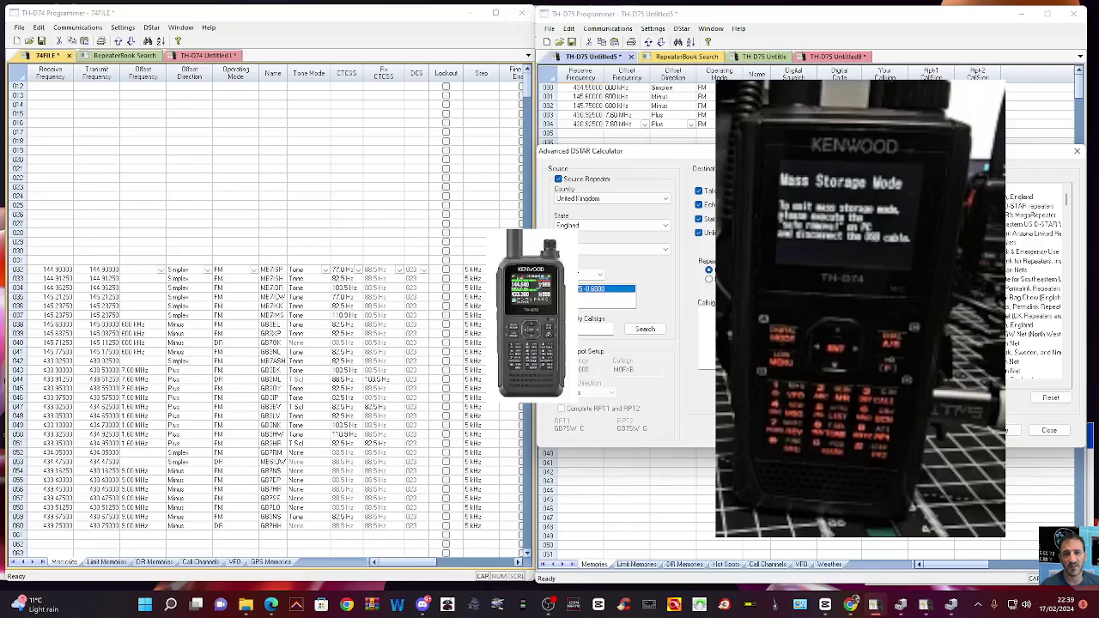
# Reposition the Advanced DSTAR Calculator to reveal its Destination section, then close it.
pyautogui.moveTo(601, 150); pyautogui.dragTo(623, 184)
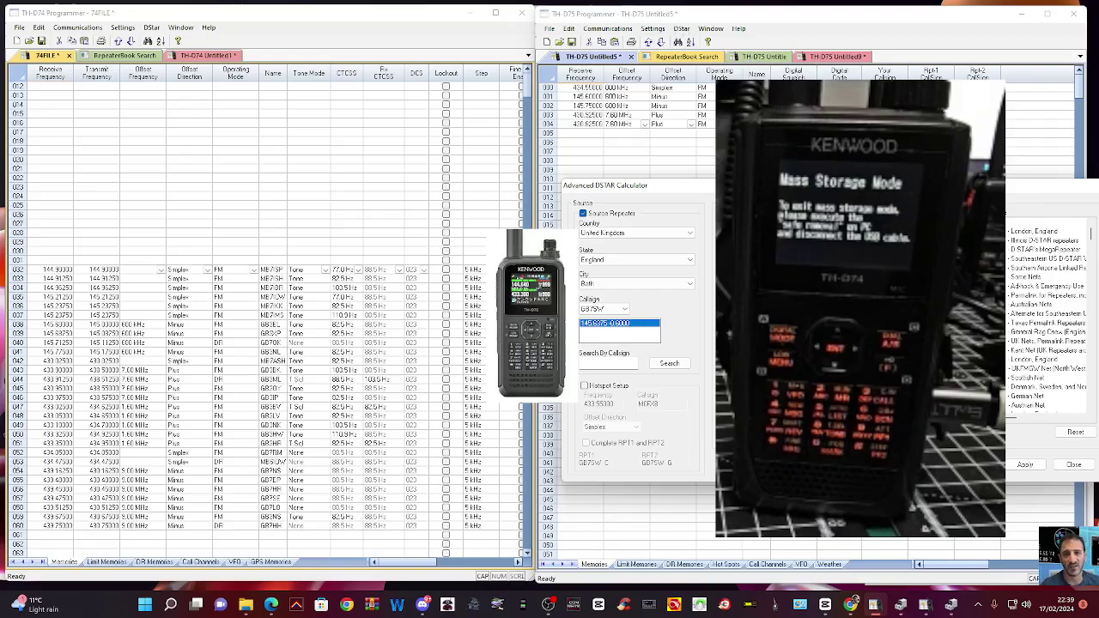
pyautogui.moveTo(635, 185); pyautogui.dragTo(510, 74)
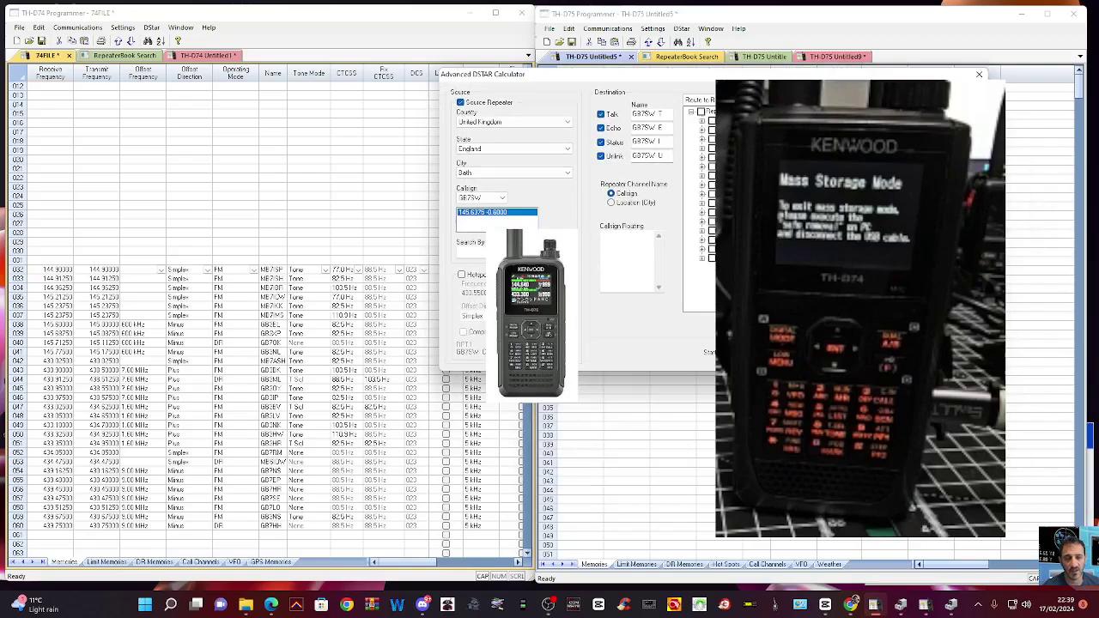
pyautogui.press('Escape')
# Glance at the RepeaterBook results and Untitled9, return to Untitled5, and view radio transfer options.
pyautogui.click(668, 59)
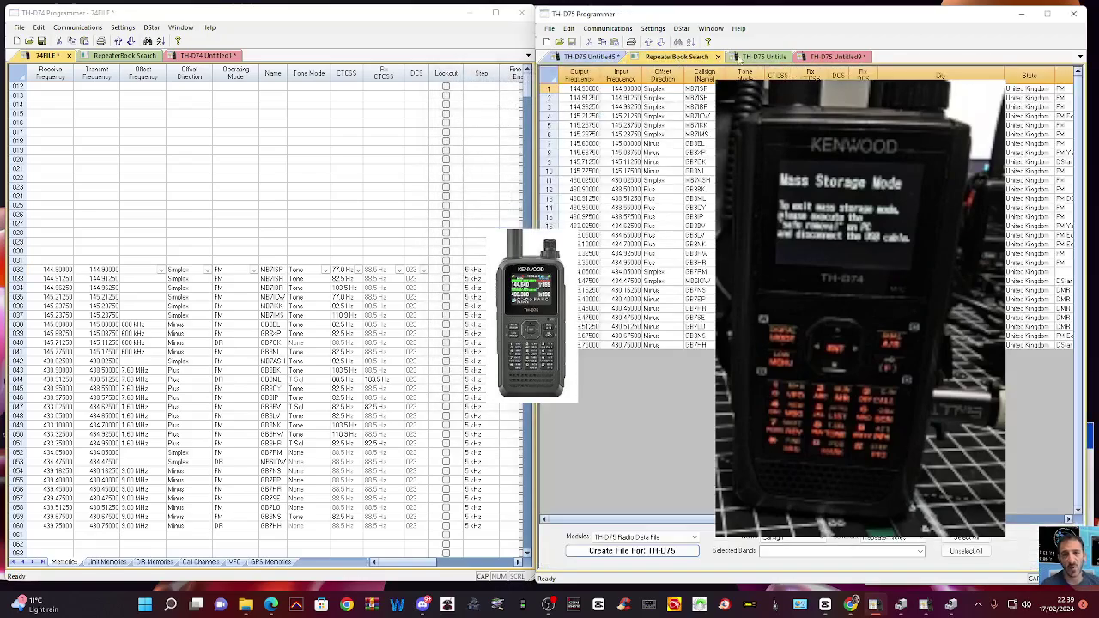
pyautogui.click(834, 56)
pyautogui.click(591, 56)
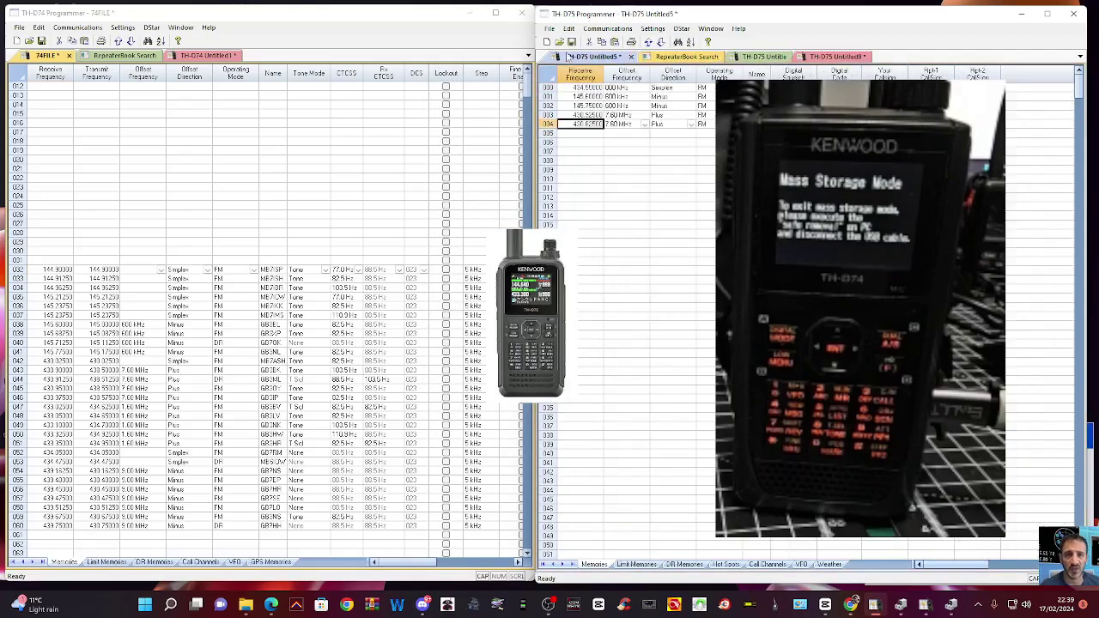
pyautogui.click(596, 31)
pyautogui.moveTo(645, 32)
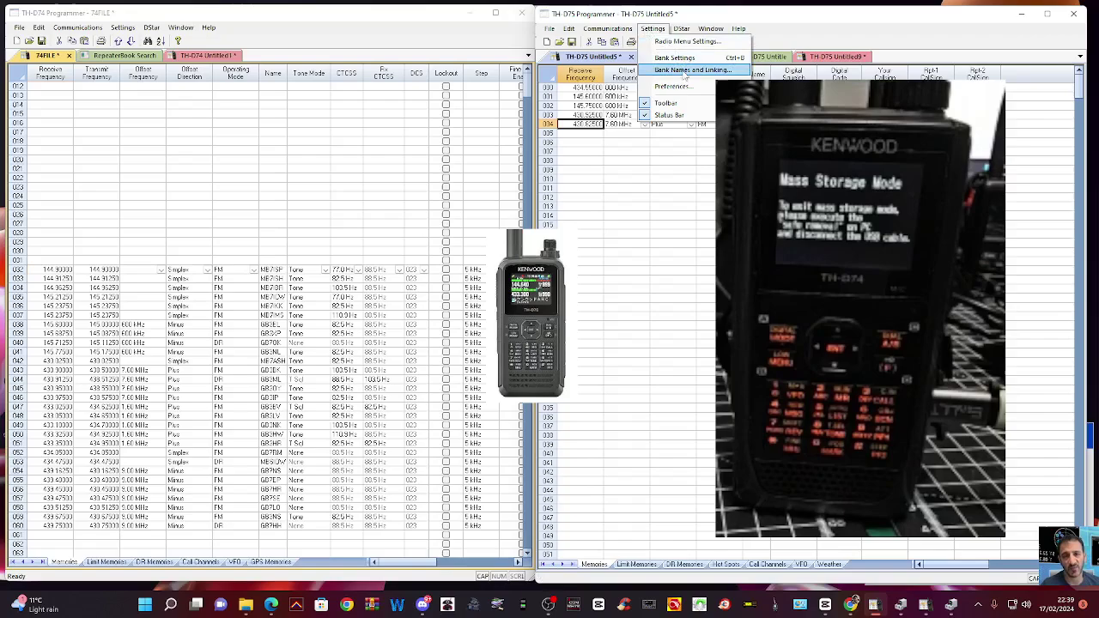
pyautogui.click(683, 71)
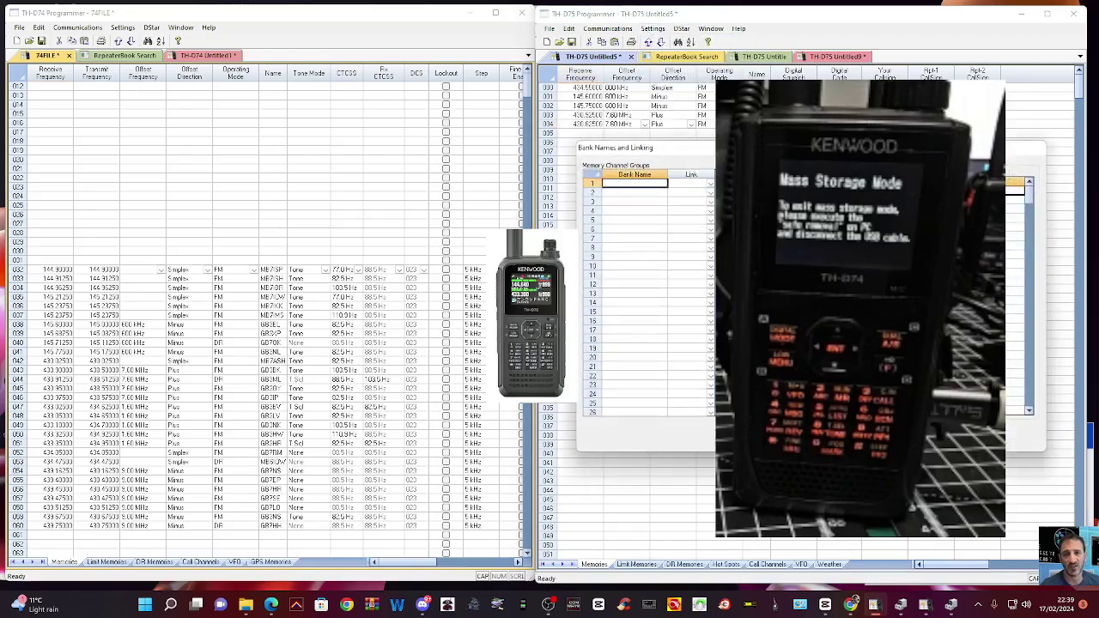
pyautogui.press('Escape')
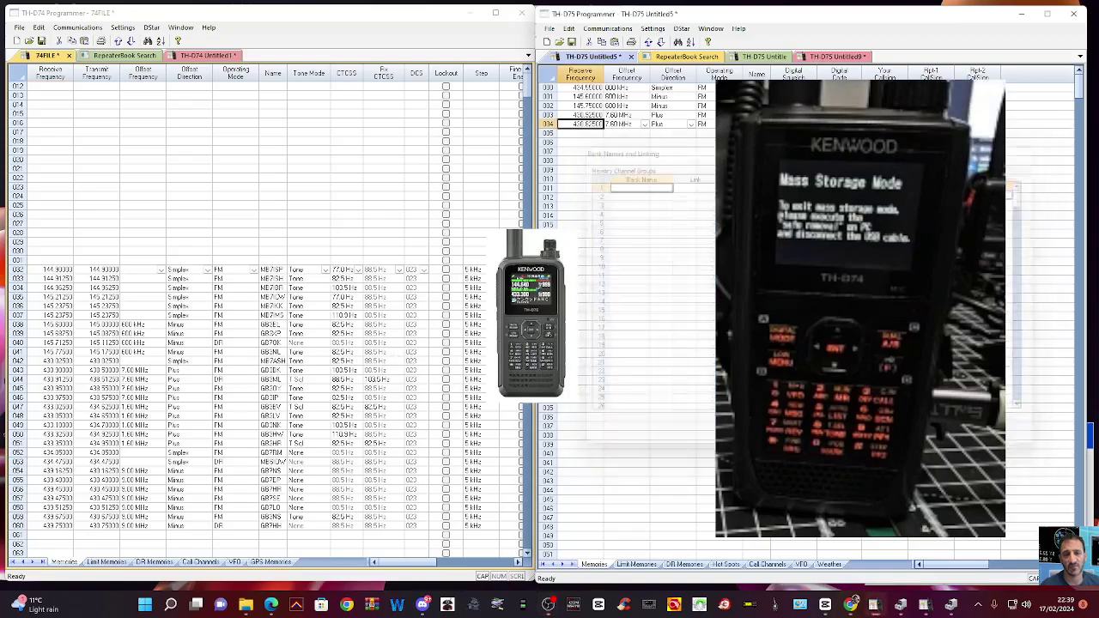
pyautogui.click(624, 30)
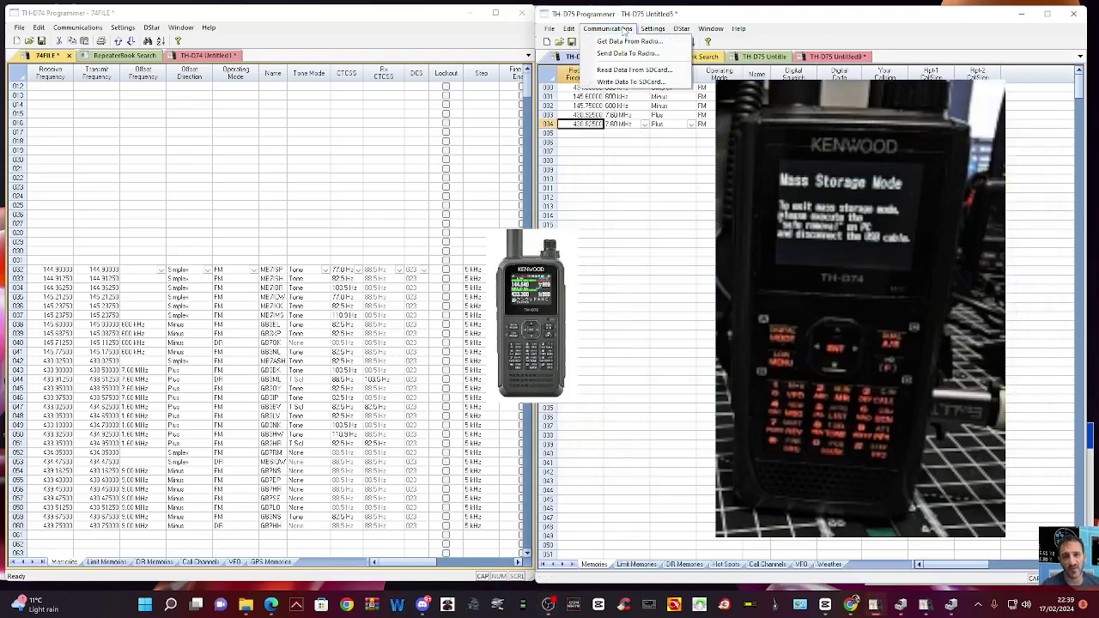
pyautogui.moveTo(650, 32)
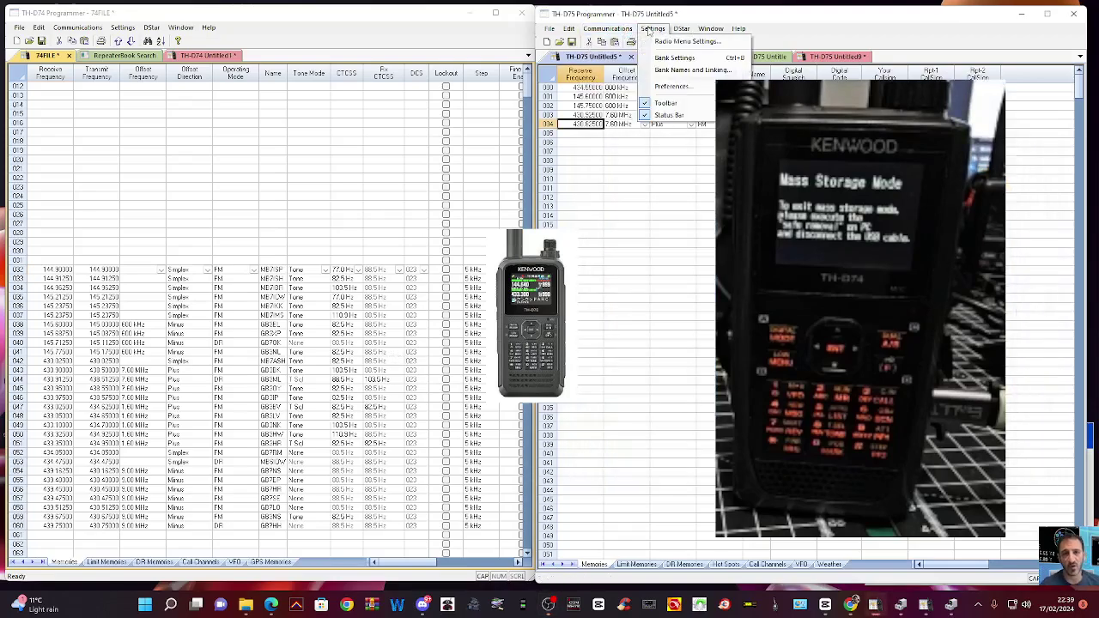
pyautogui.click(677, 90)
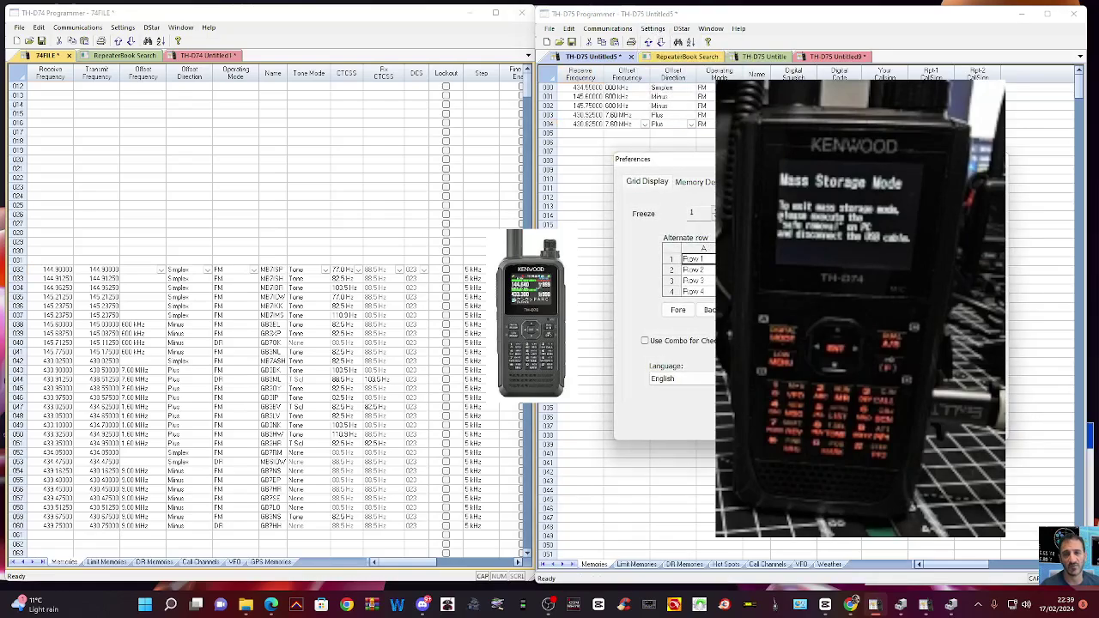
pyautogui.click(709, 26)
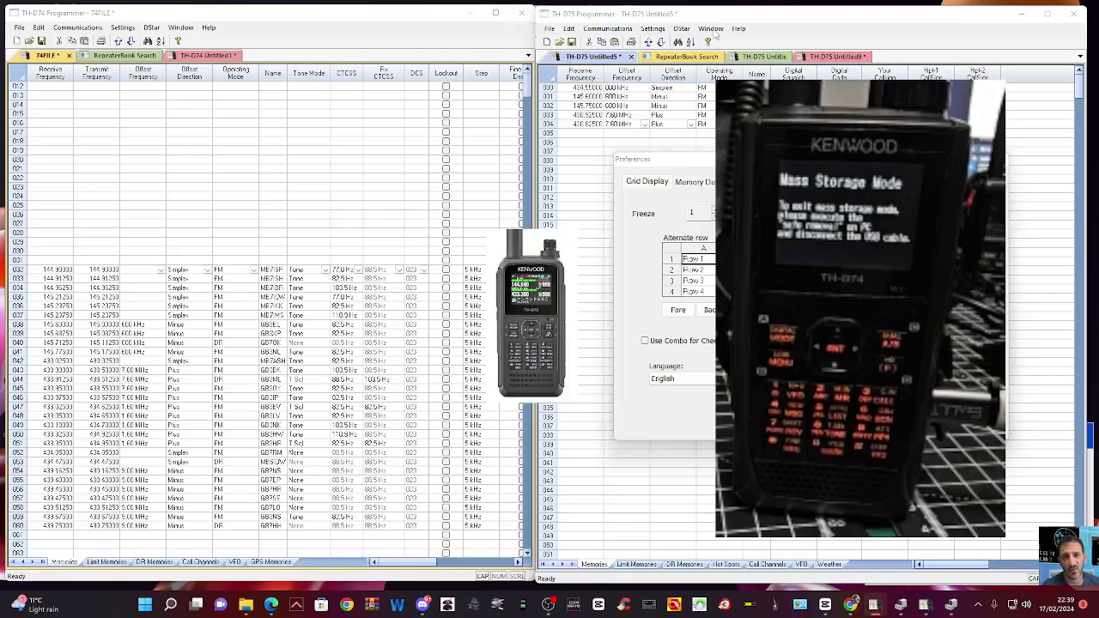
pyautogui.press('Escape')
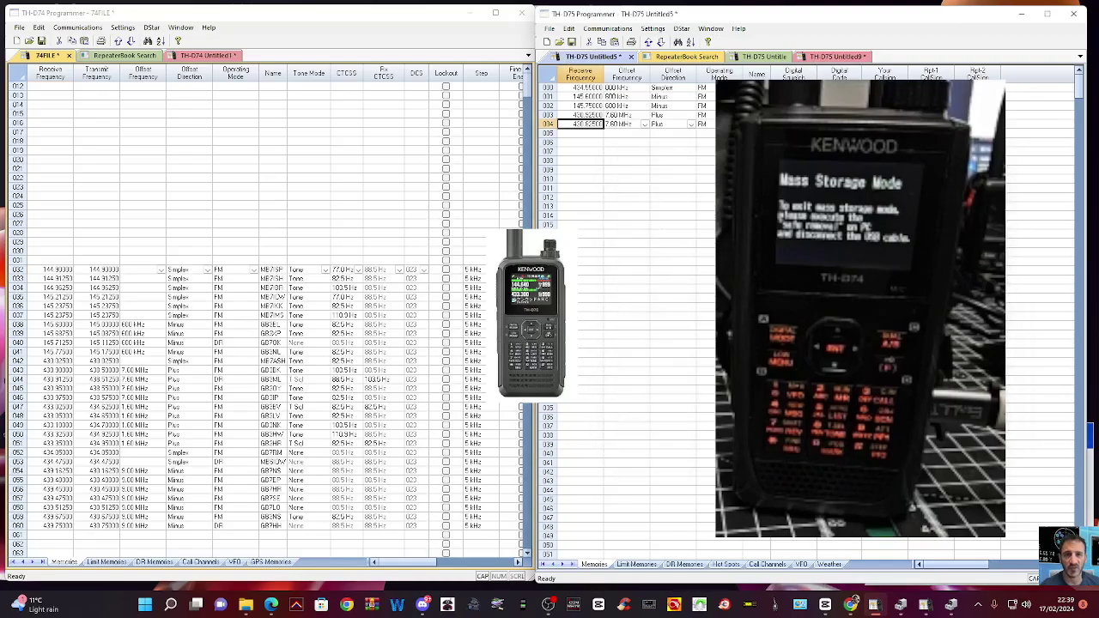